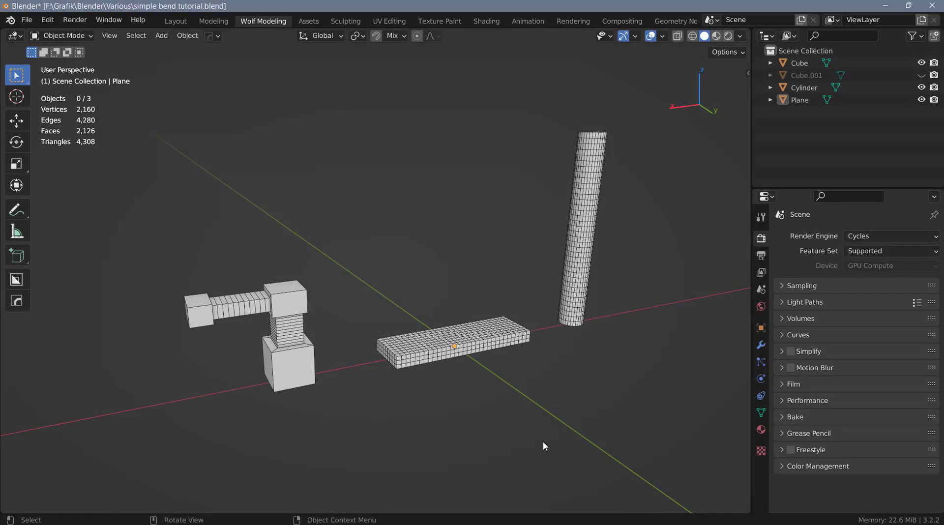
- Zoom the viewport in slightly toward the flat Plane slab
{"action": "scroll", "coordinate": [507, 377], "scroll_direction": "up", "scroll_amount": 2}
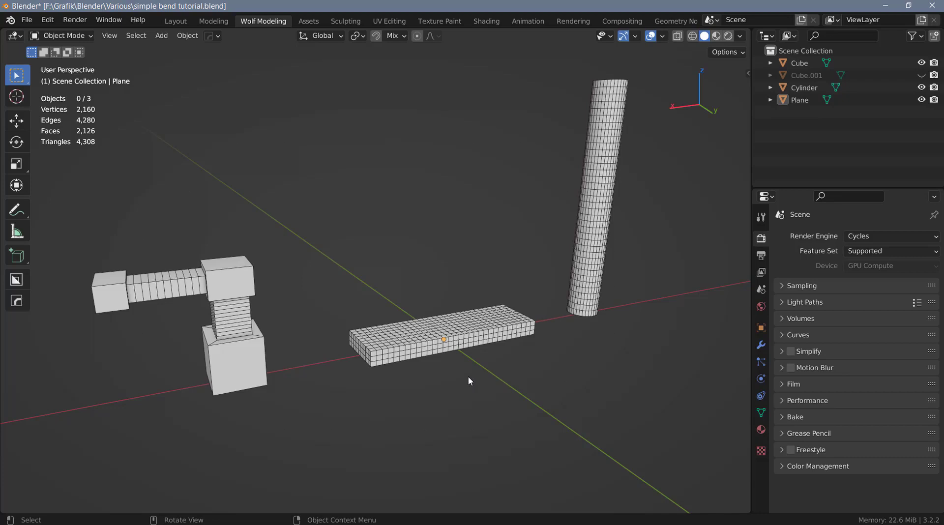
- Select the Plane, enter Edit Mode, and check Simple Bend's options in the face context menu
{"action": "left_click", "coordinate": [461, 341]}
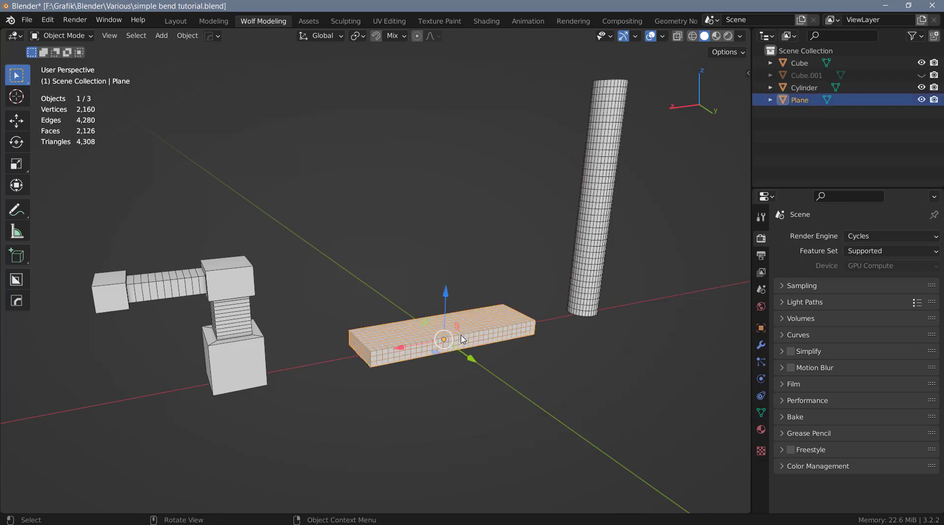
{"action": "key", "text": "Tab"}
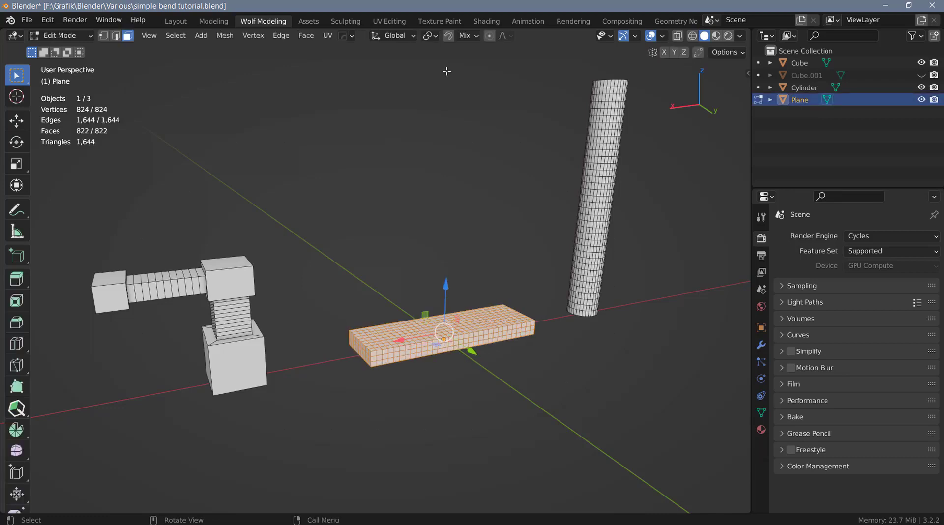
{"action": "right_click", "coordinate": [447, 71]}
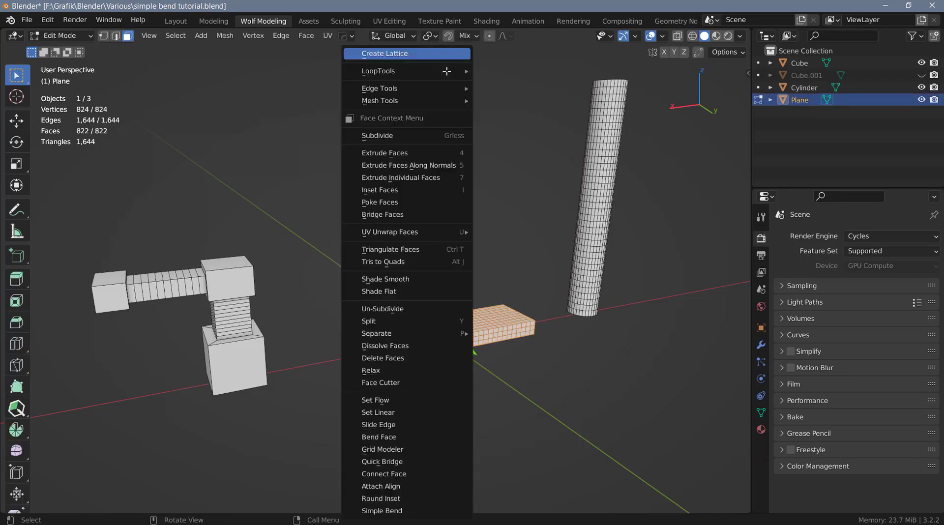
{"action": "right_click", "coordinate": [419, 511]}
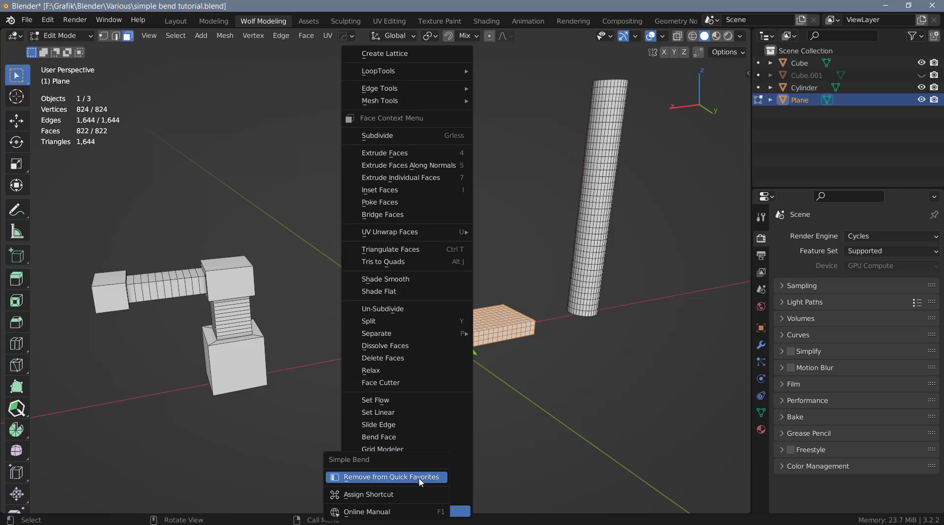
{"action": "left_click", "coordinate": [425, 476]}
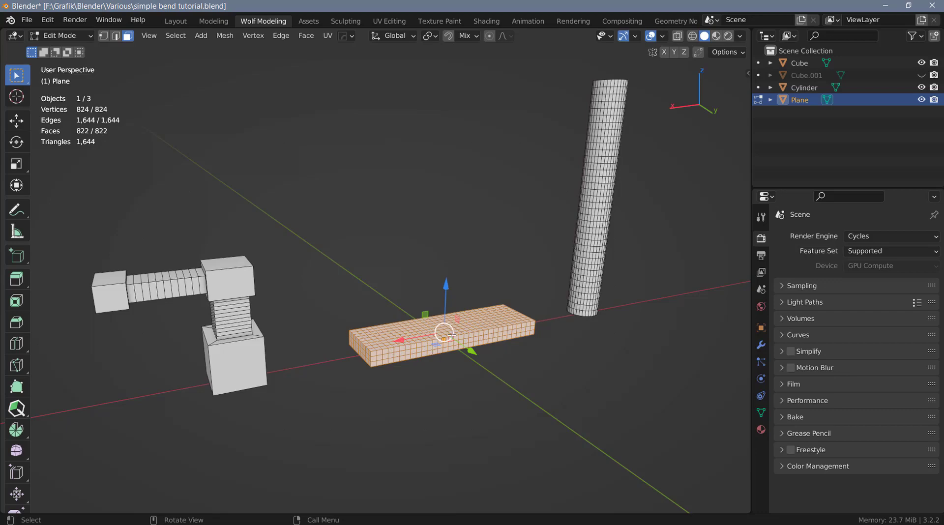
{"action": "key", "text": "KP_8"}
{"action": "key", "text": "KP_8"}
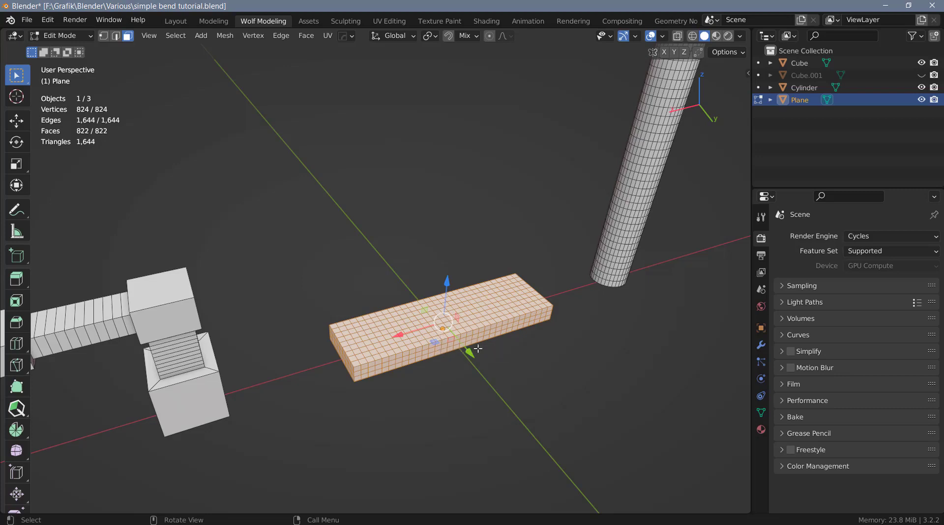
{"action": "middle_click_drag", "start_coordinate": [473, 334], "coordinate": [460, 299]}
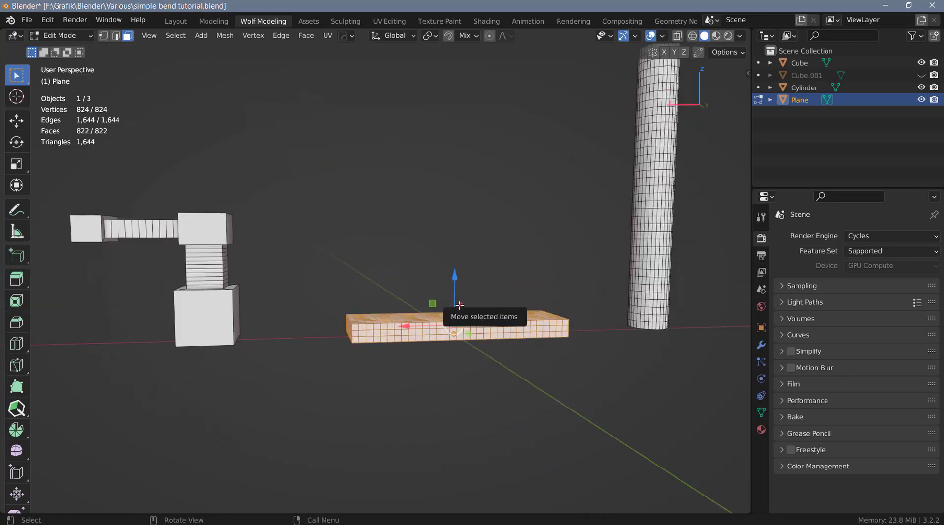
{"action": "key", "text": "q"}
{"action": "left_click", "coordinate": [459, 305]}
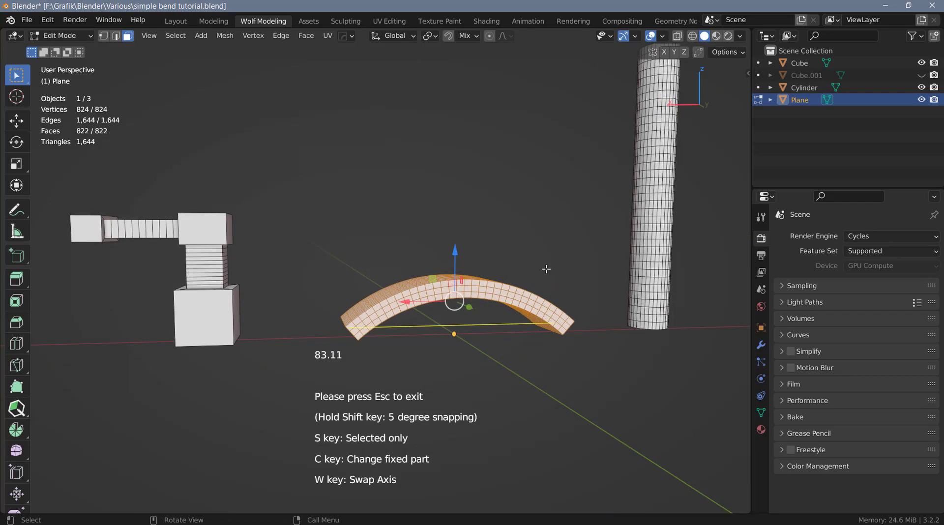
{"action": "key", "text": "Escape"}
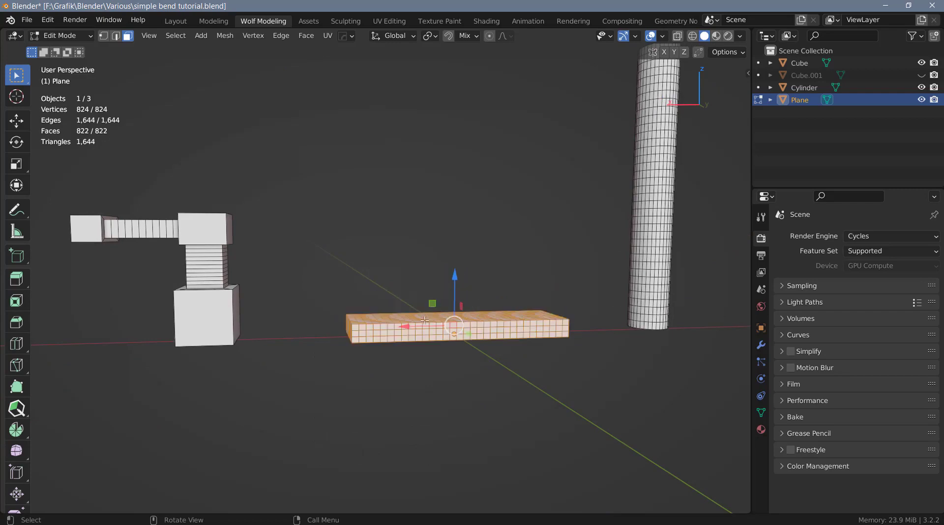
- From a top view, try Simple Bend on the slab with a swapped axis, then cancel
{"action": "middle_click_drag", "start_coordinate": [419, 286], "coordinate": [457, 267]}
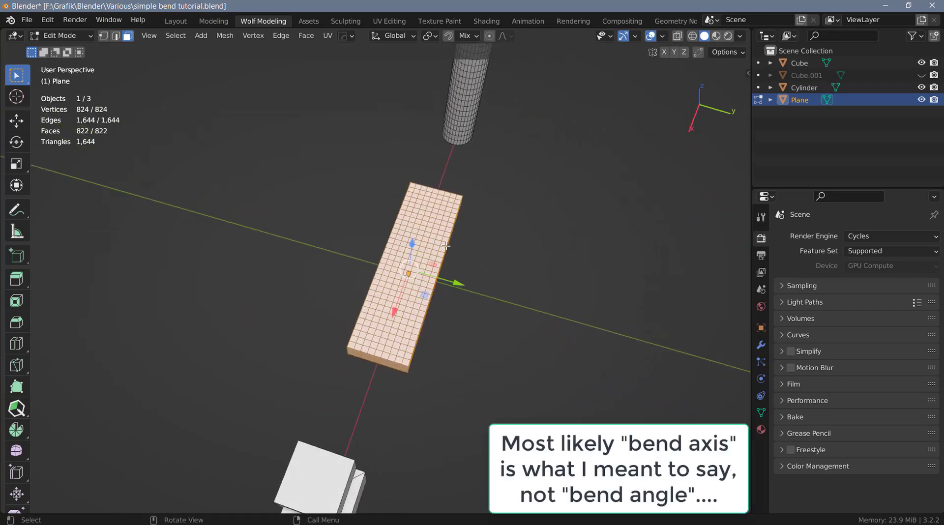
{"action": "key", "text": "q"}
{"action": "left_click", "coordinate": [395, 432]}
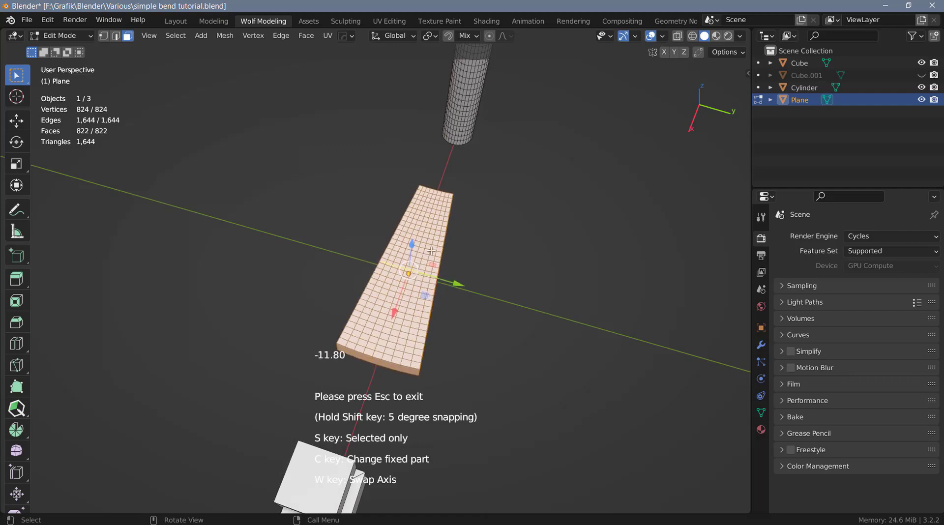
{"action": "key", "text": "w"}
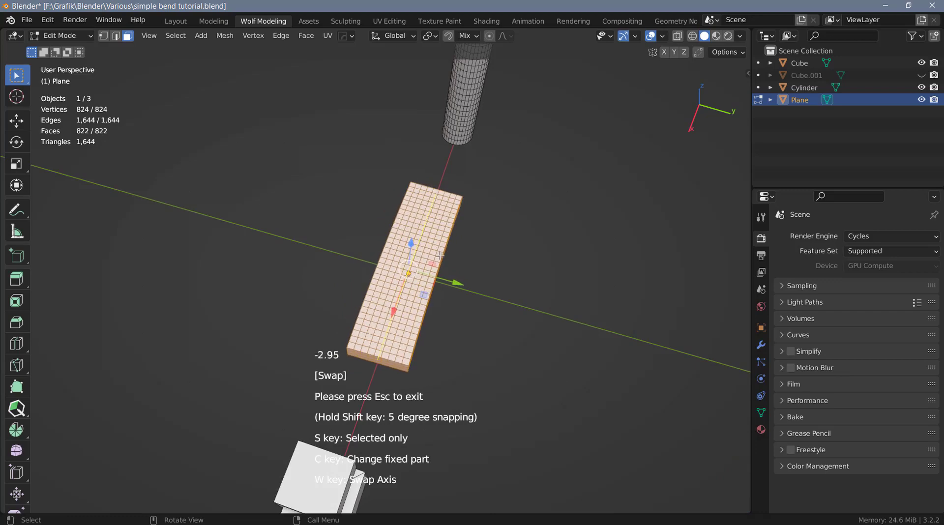
{"action": "key", "text": "Escape"}
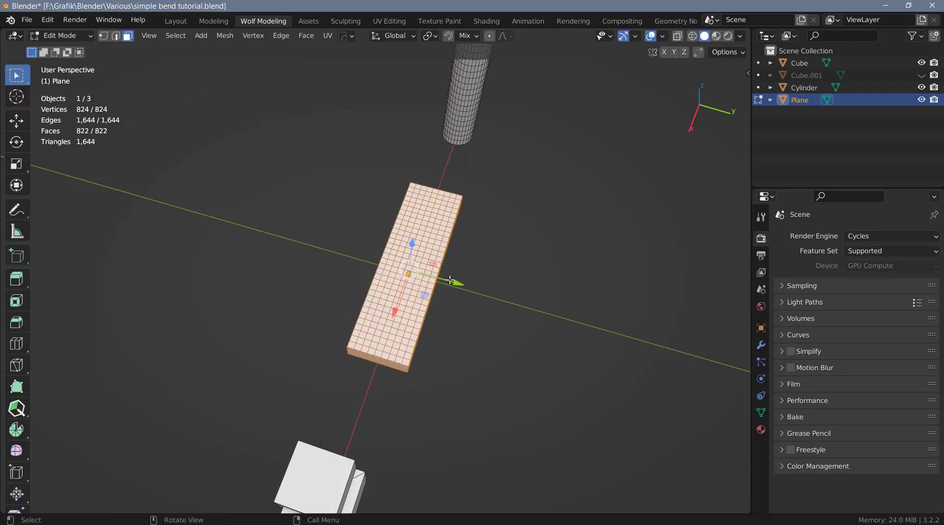
- Reorient the view and restart Simple Bend, arcing the slab about 30.49 degrees
{"action": "middle_click_drag", "start_coordinate": [443, 254], "coordinate": [364, 212]}
{"action": "scroll", "coordinate": [428, 263], "scroll_direction": "up", "scroll_amount": 2}
{"action": "middle_click_drag", "start_coordinate": [442, 268], "coordinate": [437, 263]}
{"action": "key", "text": "q"}
{"action": "left_click", "coordinate": [435, 262]}
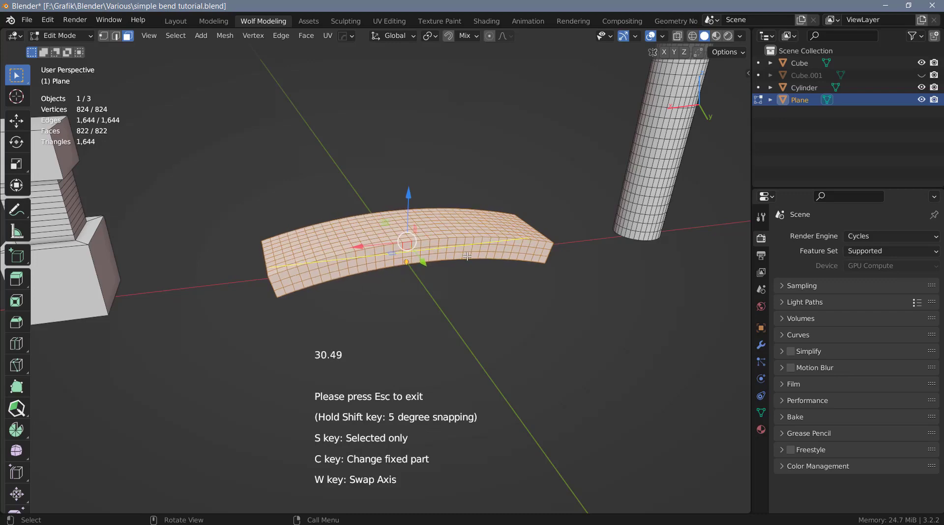
{"action": "key", "text": "shift"}
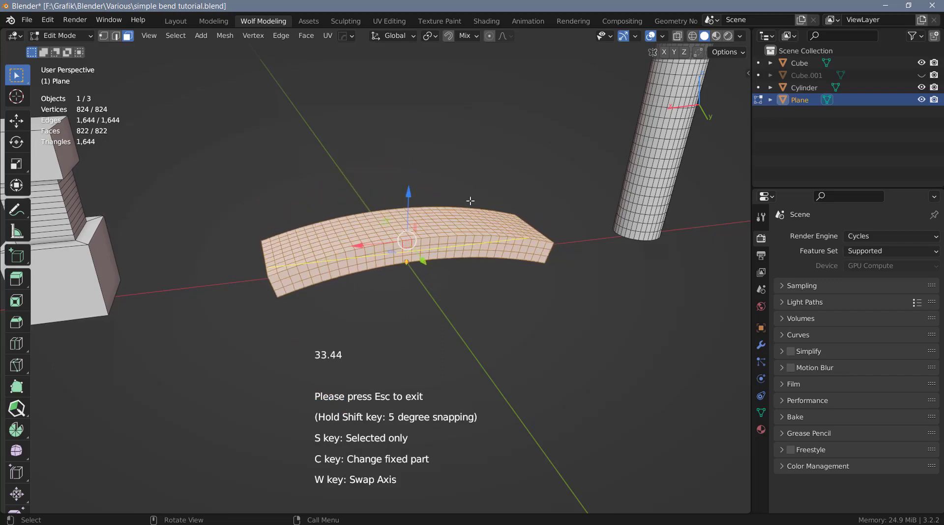
{"action": "key", "text": "w"}
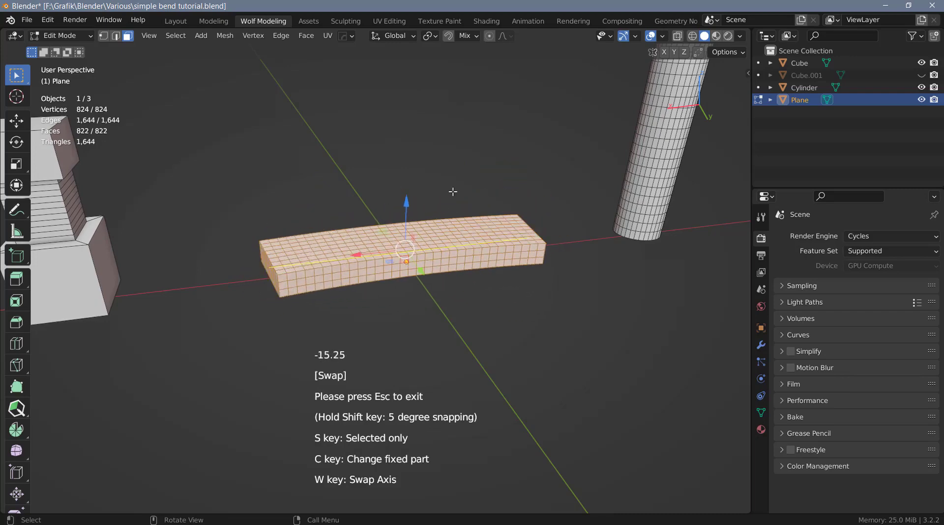
{"action": "key", "text": "w"}
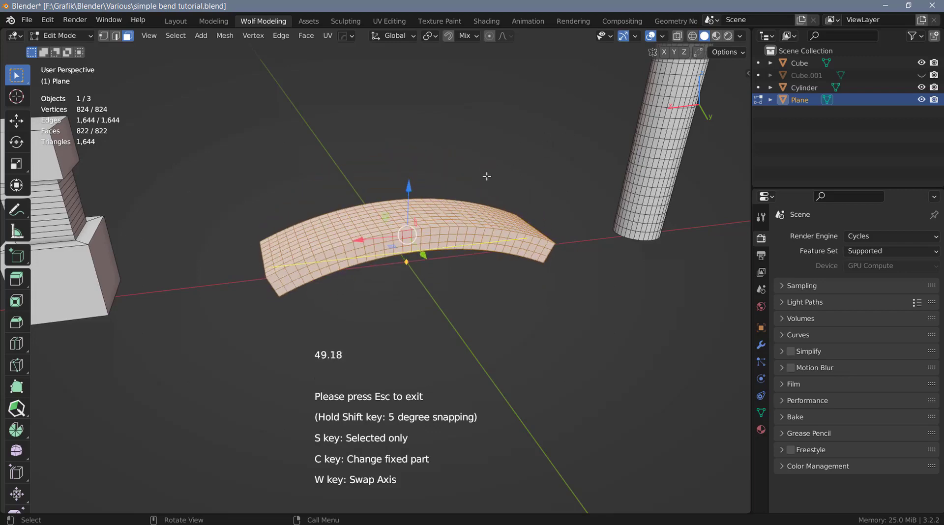
- Cancel the arc and select a three-face-wide loop band near the slab's left end
{"action": "key", "text": "Escape"}
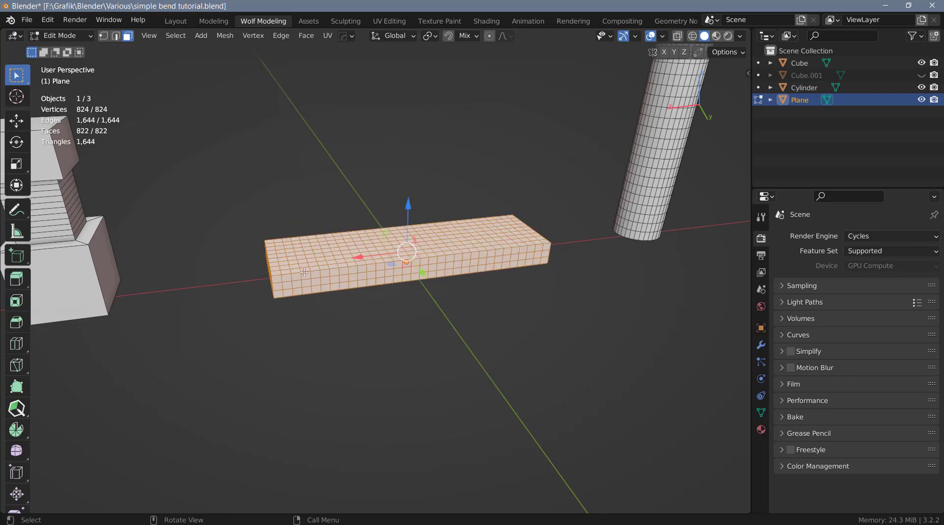
{"action": "scroll", "coordinate": [305, 273], "scroll_direction": "up", "scroll_amount": 2}
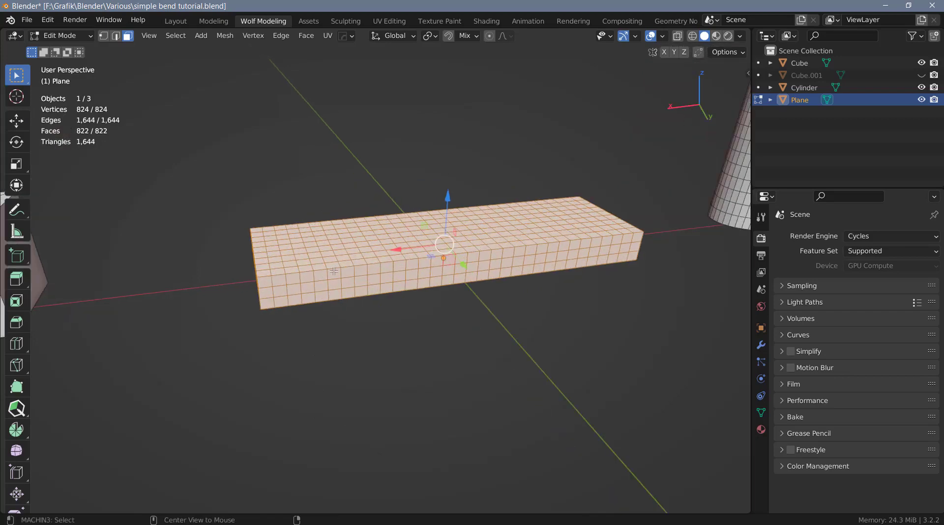
{"action": "left_click", "coordinate": [334, 271], "text": "alt"}
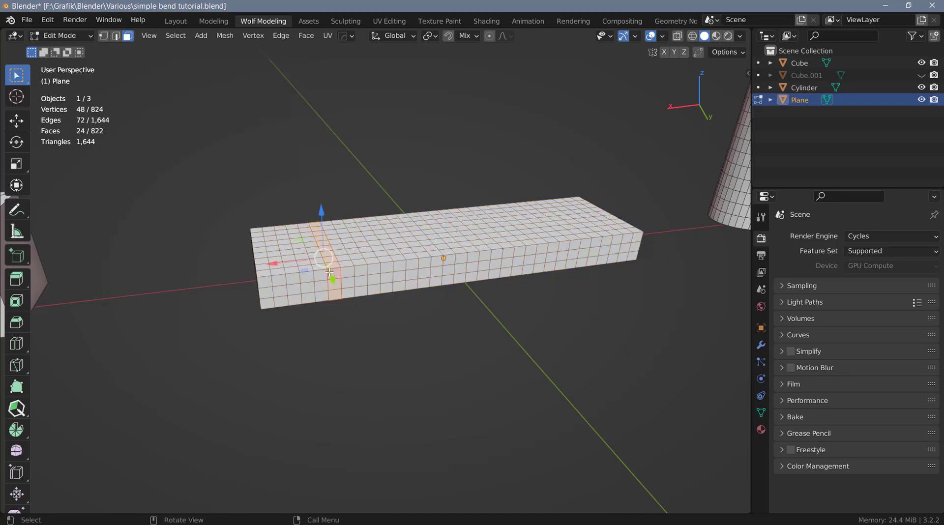
{"action": "key", "text": "ctrl+KP_Add"}
{"action": "key", "text": "ctrl+KP_Add"}
{"action": "key", "text": "ctrl+KP_Add"}
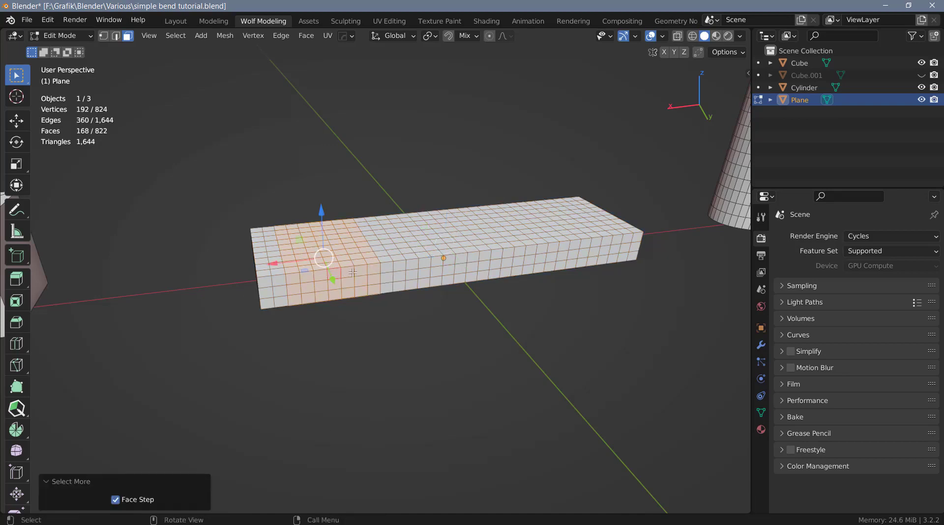
{"action": "middle_click_drag", "start_coordinate": [357, 272], "coordinate": [351, 271]}
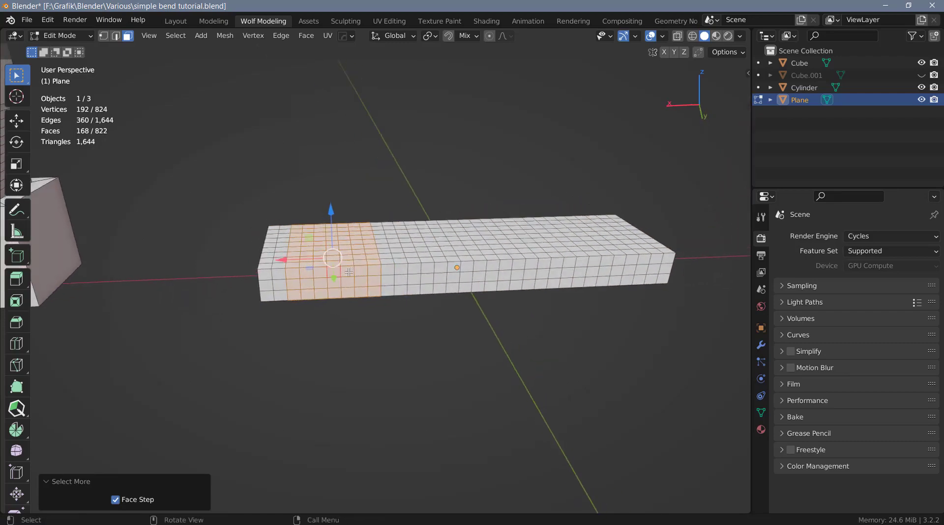
- Bend the selected band by -50 degrees with Simple Bend
{"action": "key", "text": "q"}
{"action": "left_click", "coordinate": [349, 272]}
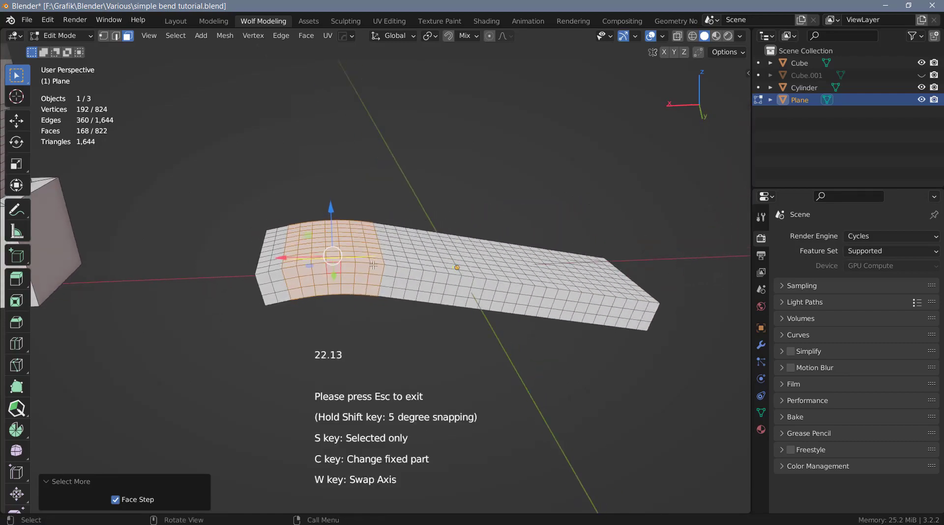
{"action": "mouse_move", "coordinate": [381, 246]}
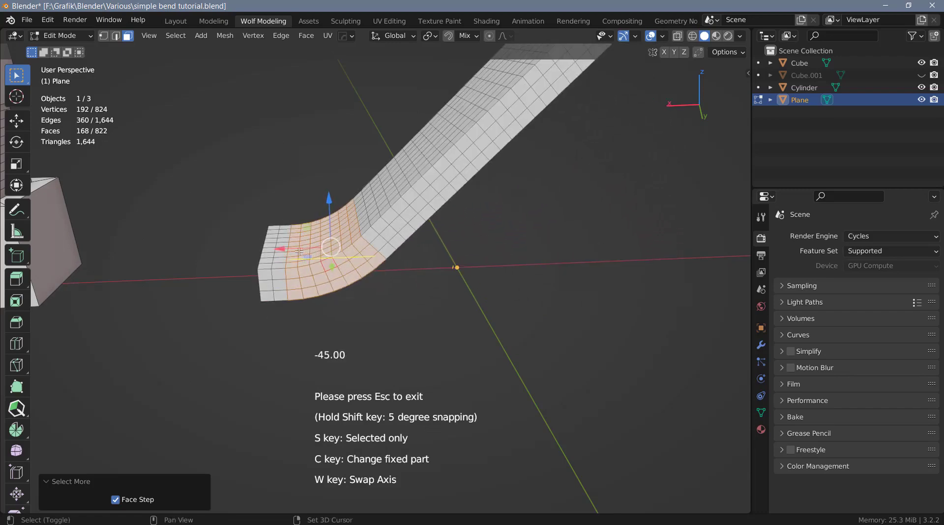
{"action": "left_click", "coordinate": [297, 251]}
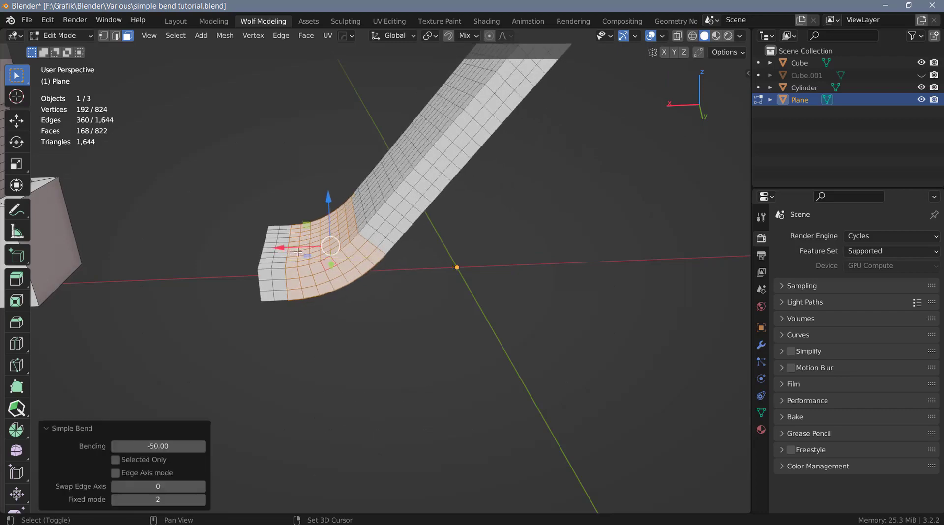
{"action": "middle_click_drag", "start_coordinate": [298, 251], "coordinate": [373, 217]}
{"action": "scroll", "coordinate": [447, 186], "scroll_direction": "up", "scroll_amount": 5}
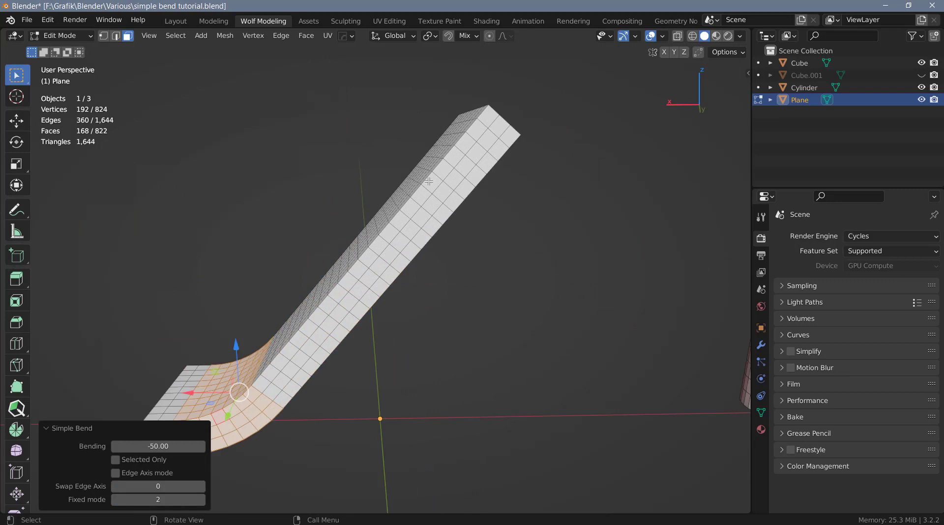
- Select a face loop on the upper beam and grow it into a wide band
{"action": "key", "text": "alt"}
{"action": "left_click", "coordinate": [427, 181], "text": "alt"}
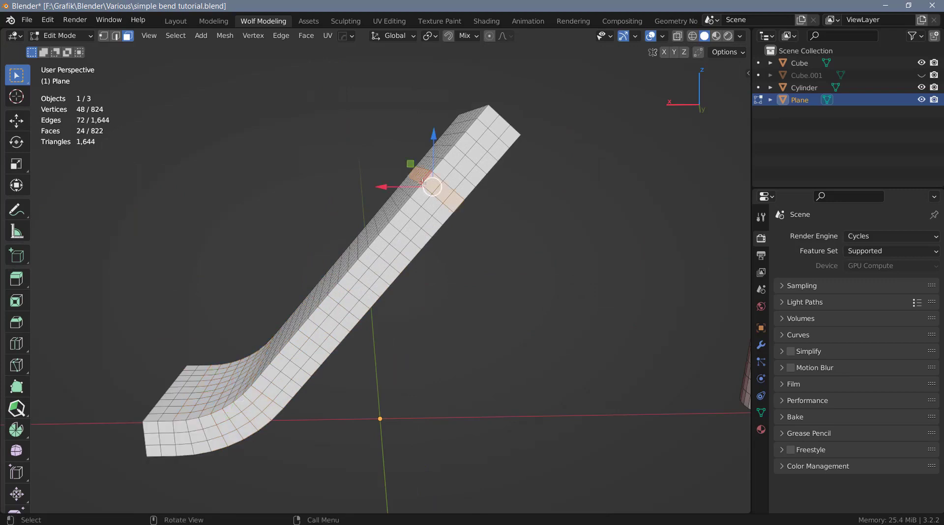
{"action": "key", "text": "ctrl+KP_Add"}
{"action": "key", "text": "ctrl+KP_Add"}
{"action": "key", "text": "ctrl+KP_Add"}
{"action": "key", "text": "ctrl+KP_Add"}
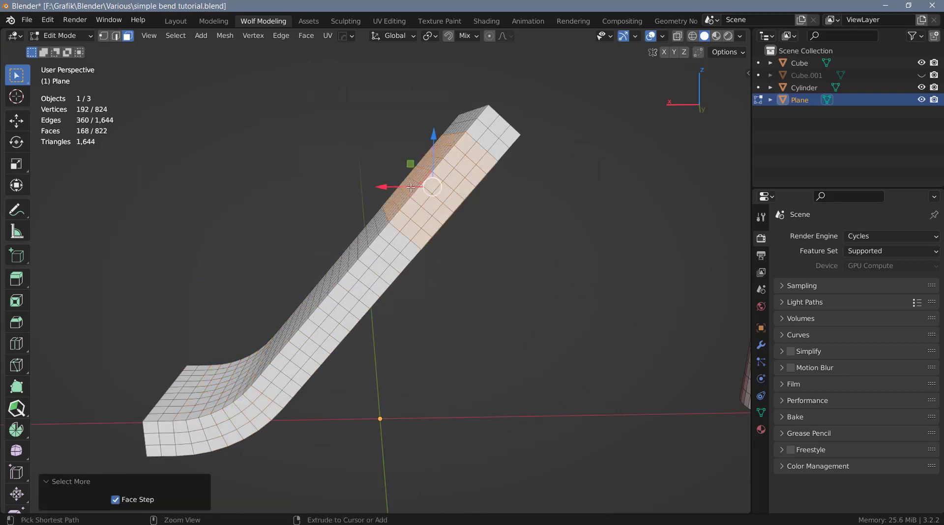
{"action": "middle_click_drag", "start_coordinate": [481, 204], "coordinate": [457, 225]}
- Try different Simple Bend angles on the band, then cancel the bend
{"action": "key", "text": "q"}
{"action": "left_click", "coordinate": [455, 226]}
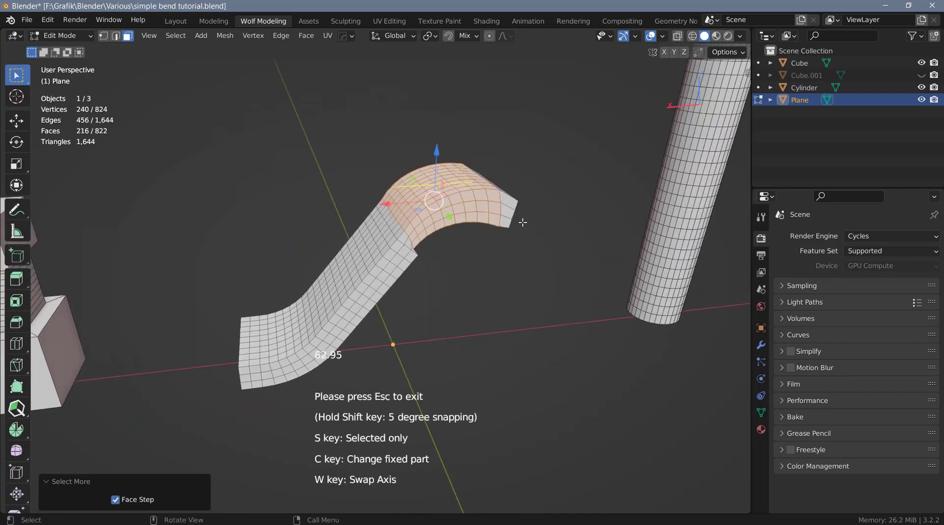
{"action": "middle_click_drag", "start_coordinate": [436, 223], "coordinate": [462, 221]}
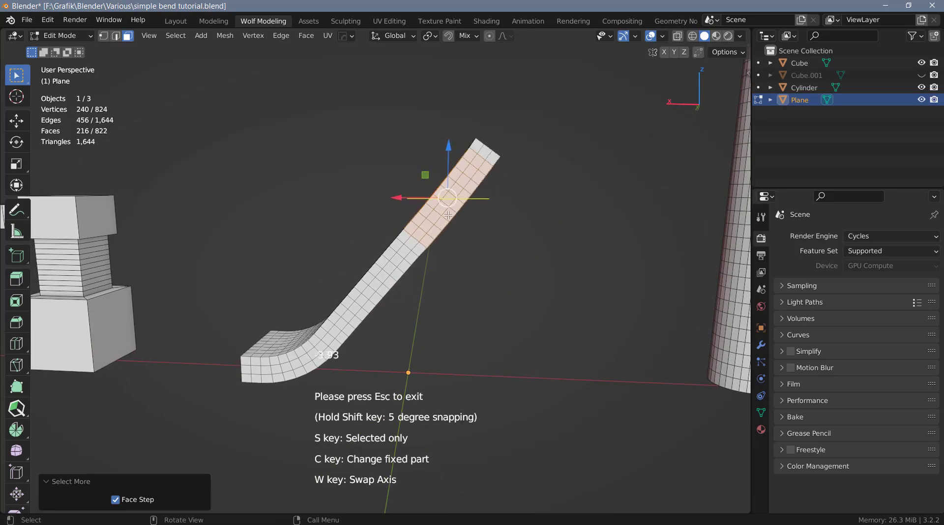
{"action": "key", "text": "Escape"}
{"action": "middle_click_drag", "start_coordinate": [447, 205], "coordinate": [456, 189]}
- Switch to Edge select mode and toggle edges on the upper band in and out of the selection
{"action": "key", "text": "2"}
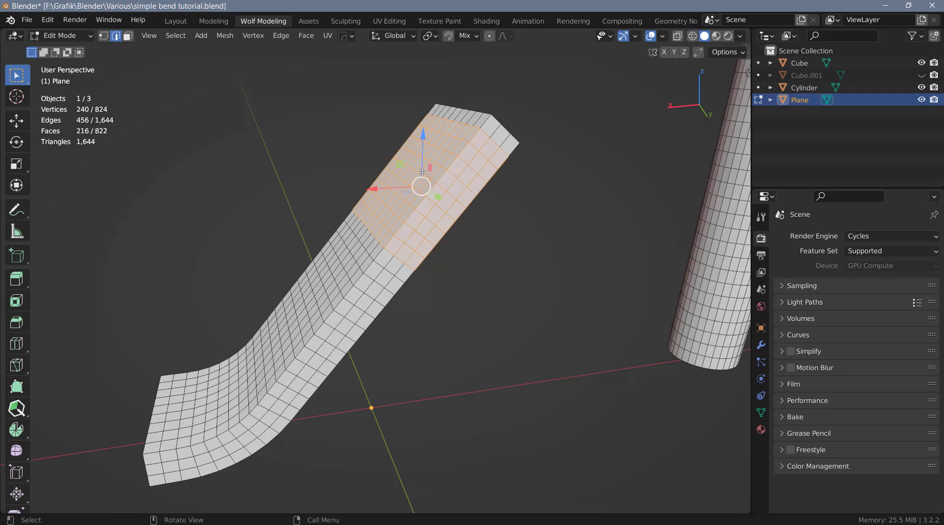
{"action": "scroll", "coordinate": [453, 199], "scroll_direction": "up", "scroll_amount": 1}
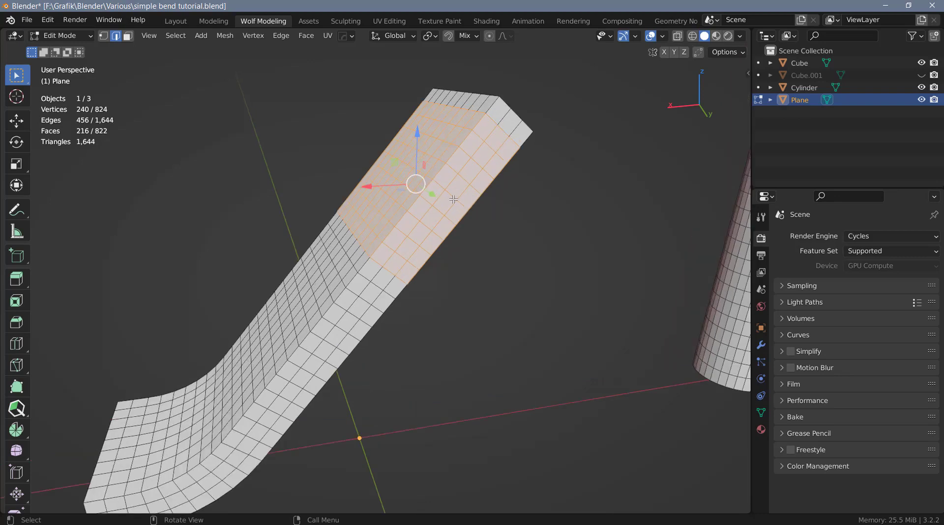
{"action": "left_click", "coordinate": [445, 186], "text": "shift"}
{"action": "left_click", "coordinate": [438, 186], "text": "shift"}
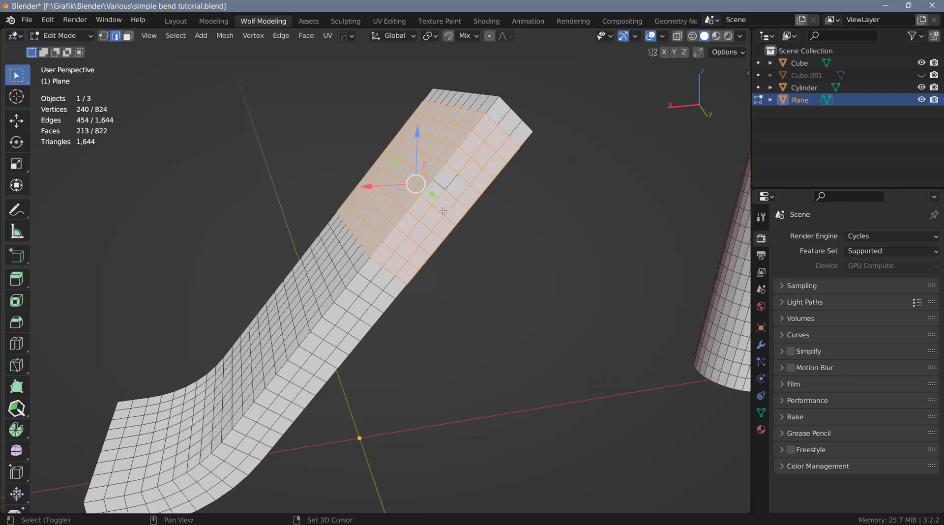
{"action": "left_click", "coordinate": [441, 186], "text": "shift"}
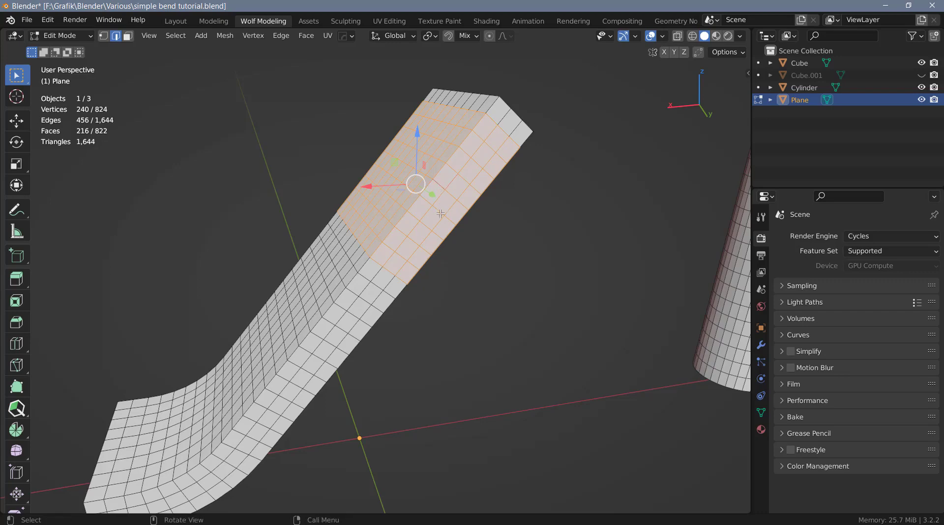
{"action": "middle_click_drag", "start_coordinate": [448, 197], "coordinate": [448, 203]}
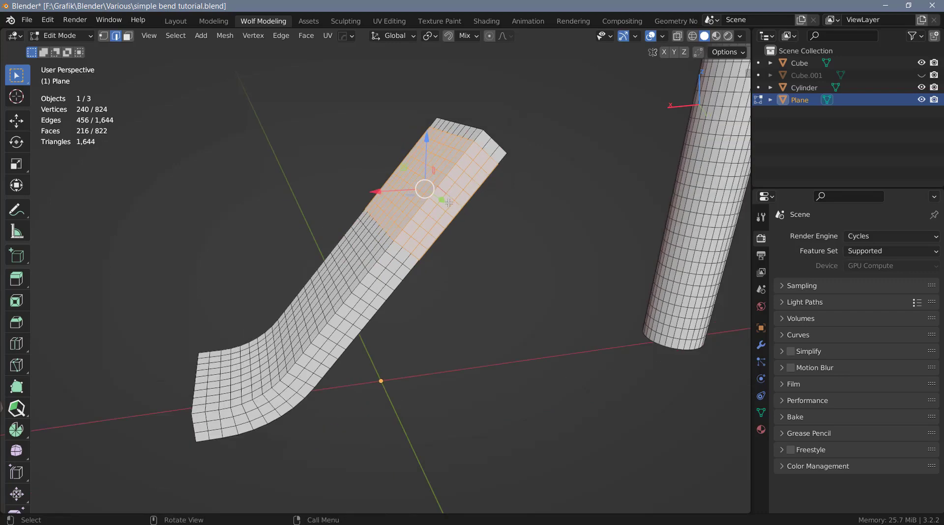
- Curl the beam's upper band about -62° with Simple Bend, then return to Object Mode
{"action": "key", "text": "q"}
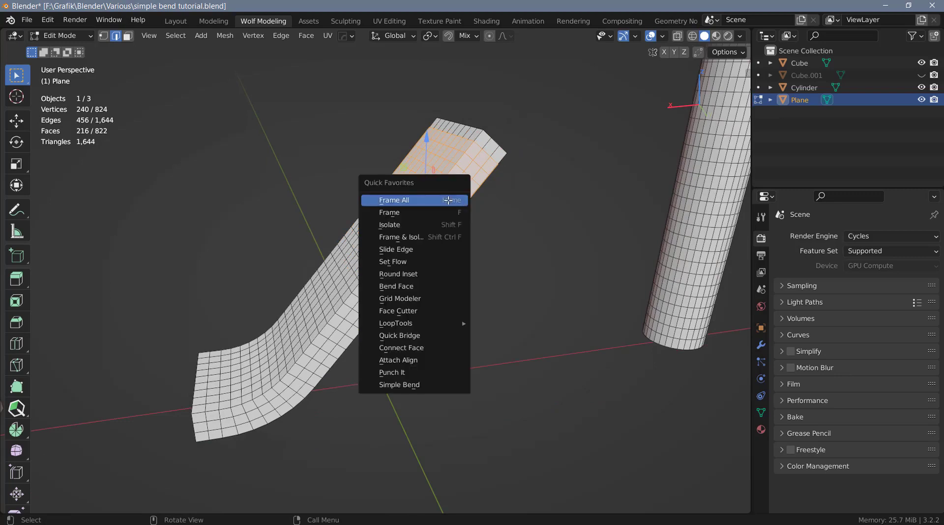
{"action": "key", "text": "n"}
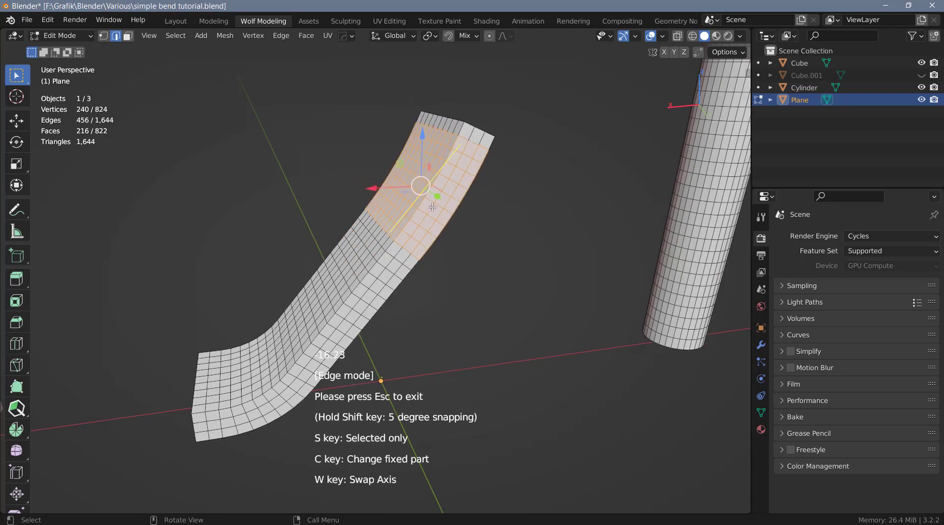
{"action": "key", "text": "w"}
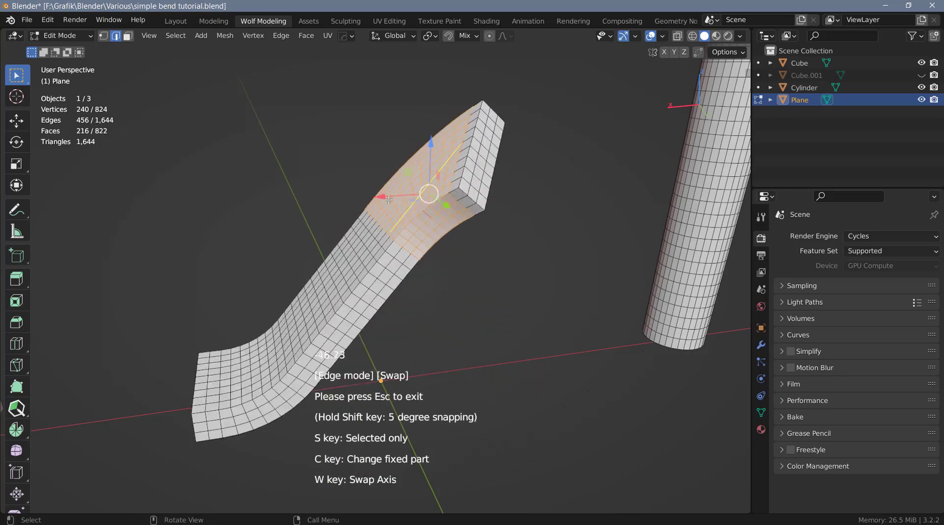
{"action": "key", "text": "w"}
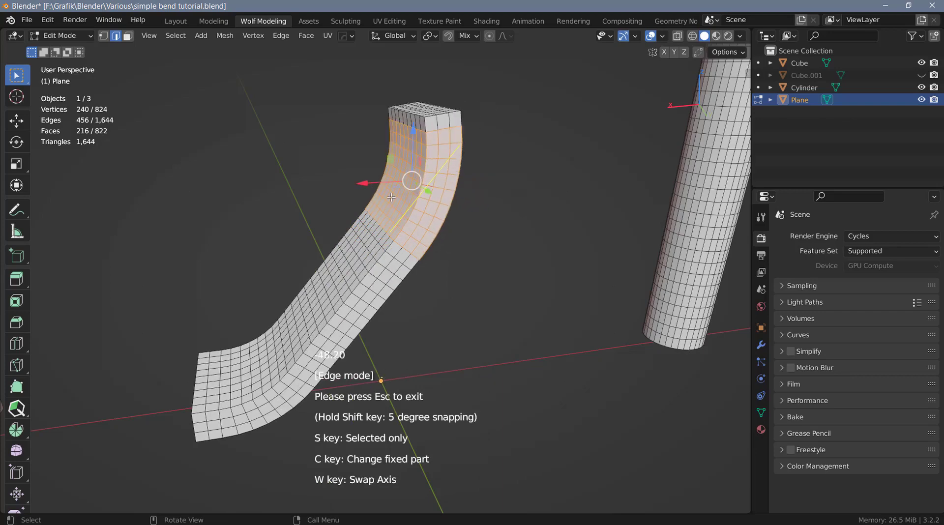
{"action": "left_click", "coordinate": [445, 232]}
{"action": "scroll", "coordinate": [446, 232], "scroll_direction": "down", "scroll_amount": 2}
{"action": "key", "text": "Tab"}
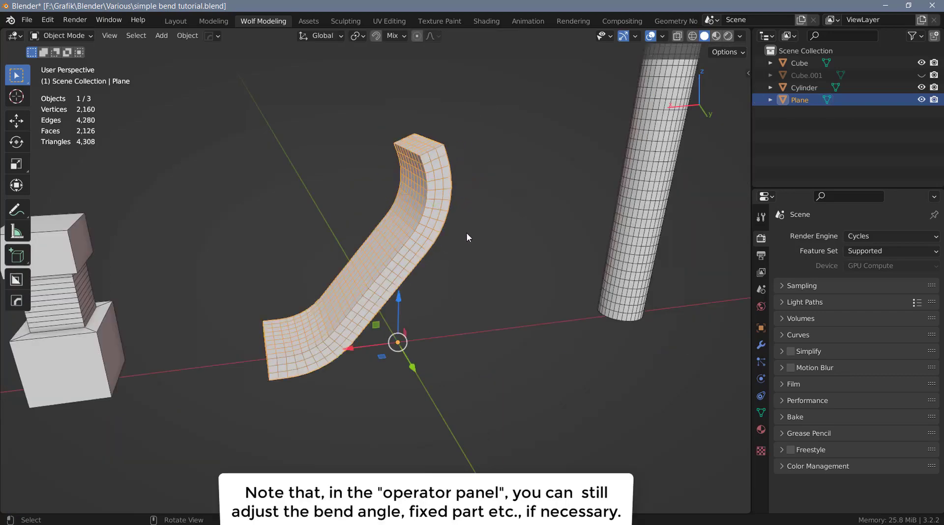
- Select the Cube box-arm and enter Edit Mode, looking down on the arm
{"action": "scroll", "coordinate": [467, 232], "scroll_direction": "down", "scroll_amount": 2}
{"action": "middle_click_drag", "start_coordinate": [468, 232], "coordinate": [133, 314]}
{"action": "scroll", "coordinate": [249, 320], "scroll_direction": "up", "scroll_amount": 2}
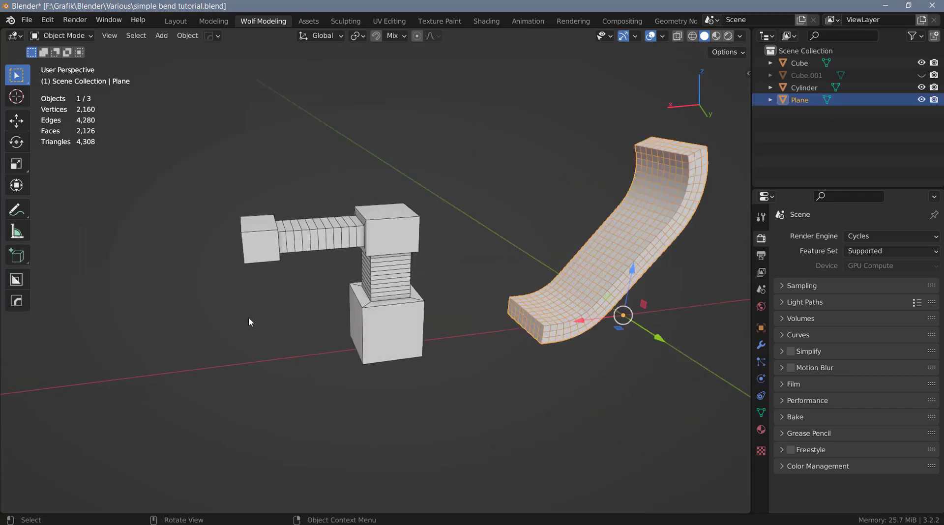
{"action": "scroll", "coordinate": [381, 271], "scroll_direction": "up", "scroll_amount": 2}
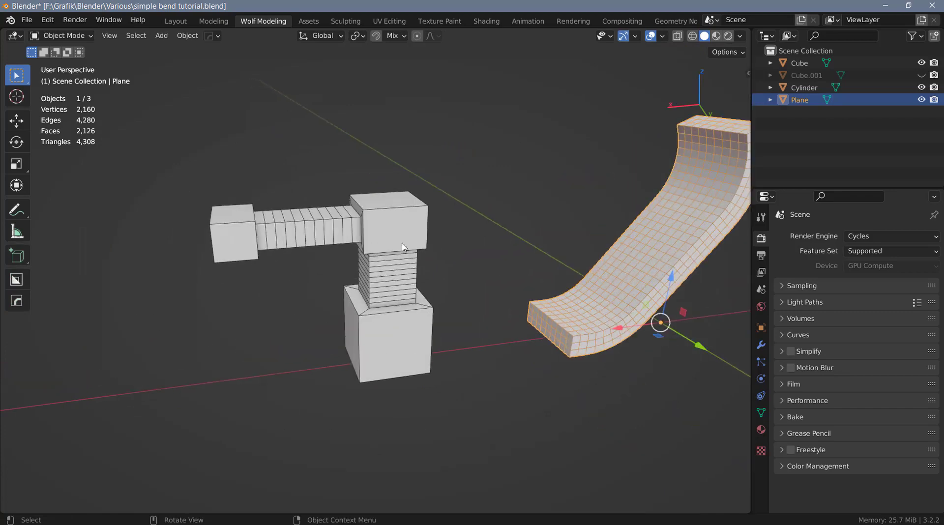
{"action": "left_click", "coordinate": [392, 266]}
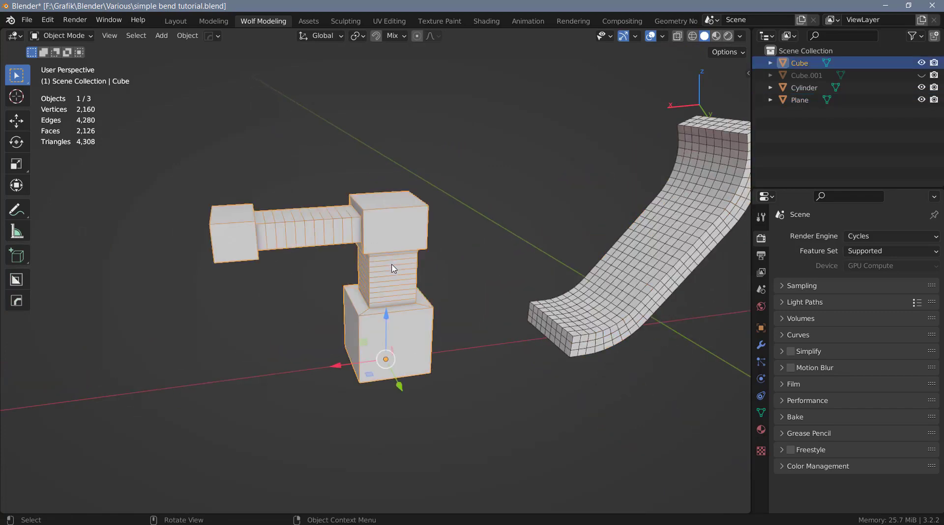
{"action": "key", "text": "Tab"}
{"action": "scroll", "coordinate": [322, 236], "scroll_direction": "up", "scroll_amount": 1}
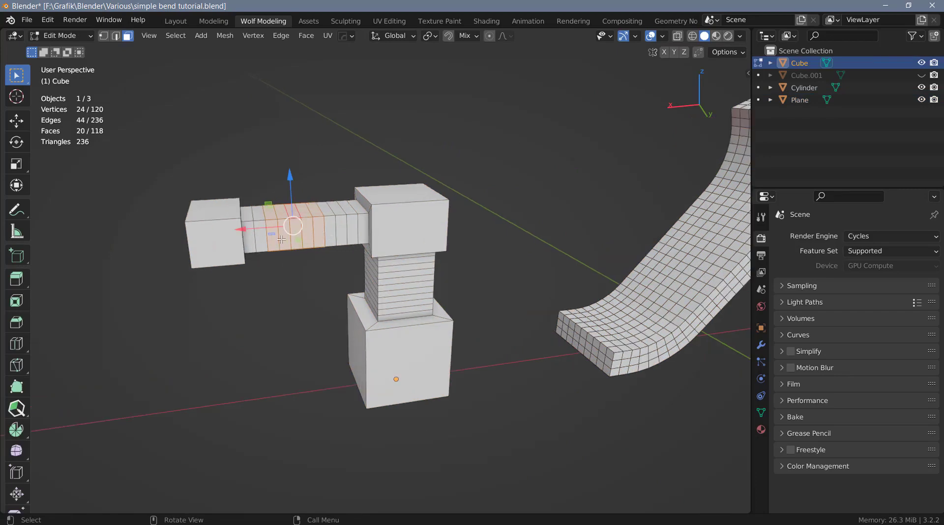
{"action": "middle_click_drag", "start_coordinate": [274, 235], "coordinate": [341, 295]}
- Try Simple Bend on the horizontal bar with a swapped axis, then cancel
{"action": "key", "text": "q"}
{"action": "left_click", "coordinate": [341, 294]}
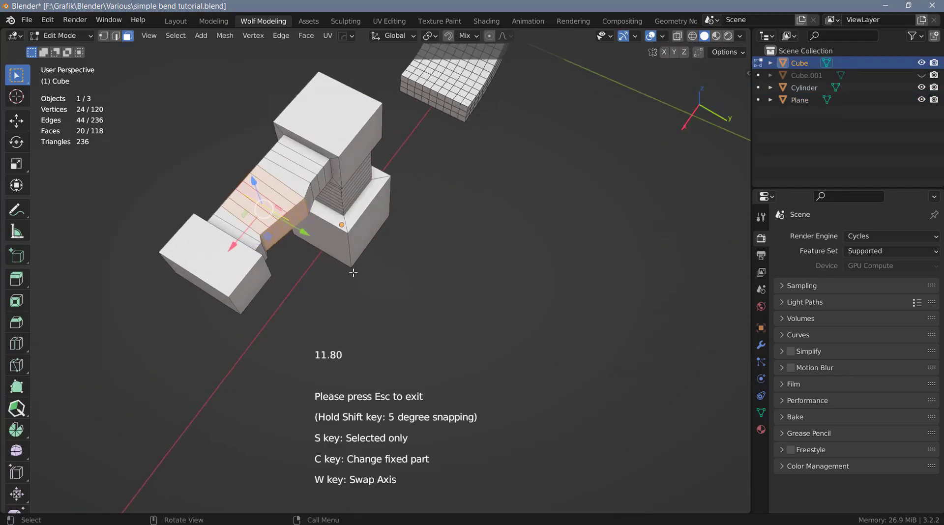
{"action": "key", "text": "w"}
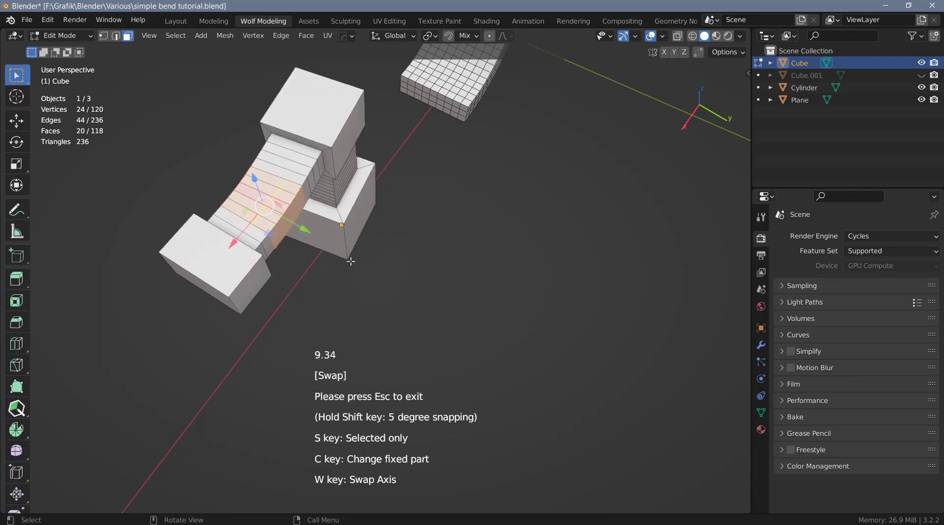
{"action": "key", "text": "Escape"}
- Bend the bar about -62° with the opposite end fixed, then select the middle cube's top face
{"action": "middle_click_drag", "start_coordinate": [351, 261], "coordinate": [324, 201]}
{"action": "key", "text": "shift+w"}
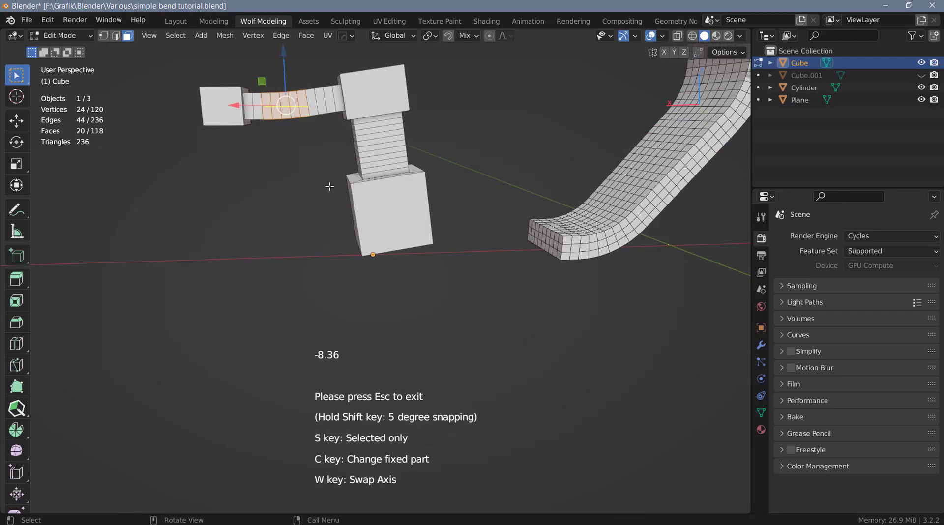
{"action": "key", "text": "c"}
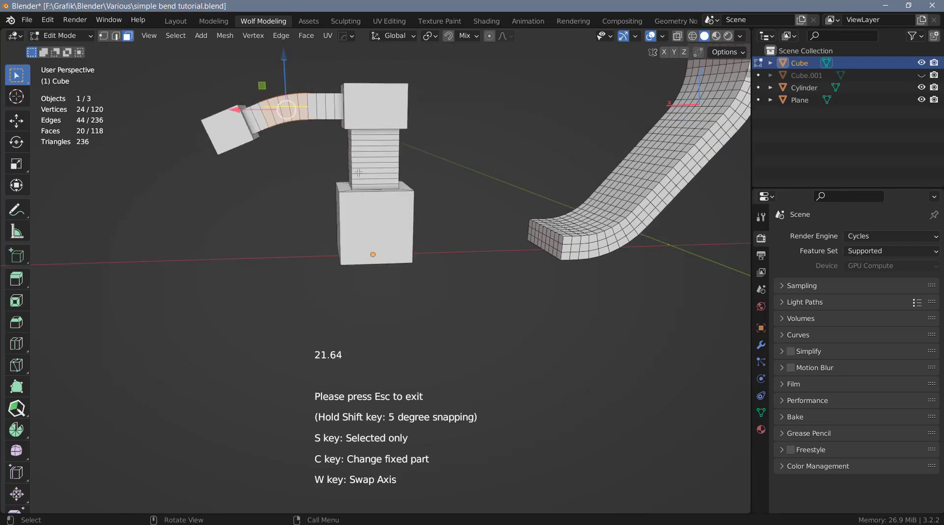
{"action": "left_click", "coordinate": [284, 185]}
{"action": "middle_click_drag", "start_coordinate": [285, 185], "coordinate": [341, 196]}
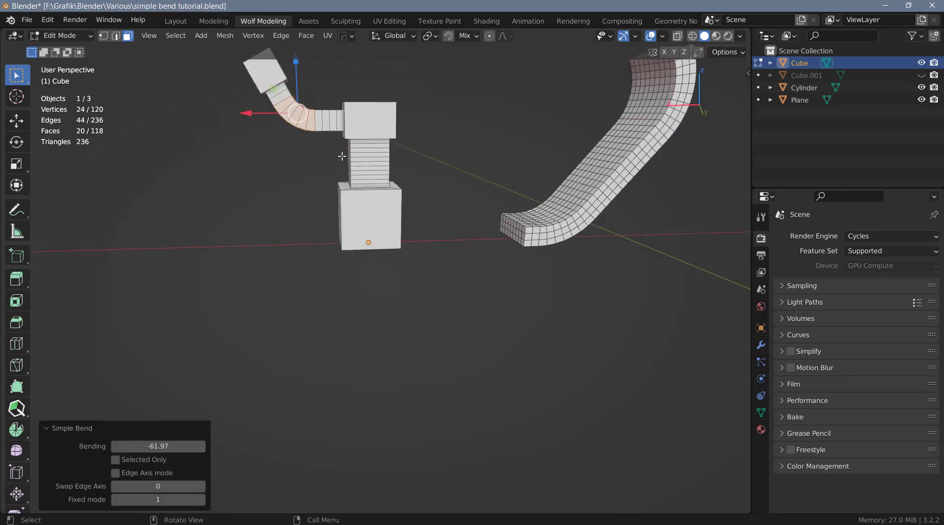
{"action": "middle_click_drag", "start_coordinate": [343, 155], "coordinate": [433, 206]}
{"action": "left_click", "coordinate": [364, 104]}
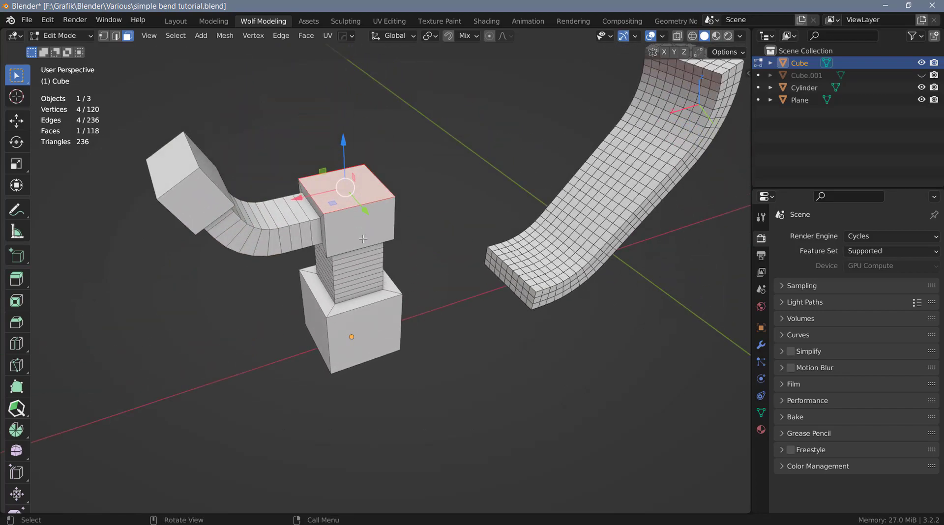
- Select a grown face loop on the striped column and start Simple Bend on it
{"action": "scroll", "coordinate": [348, 303], "scroll_direction": "up", "scroll_amount": 3}
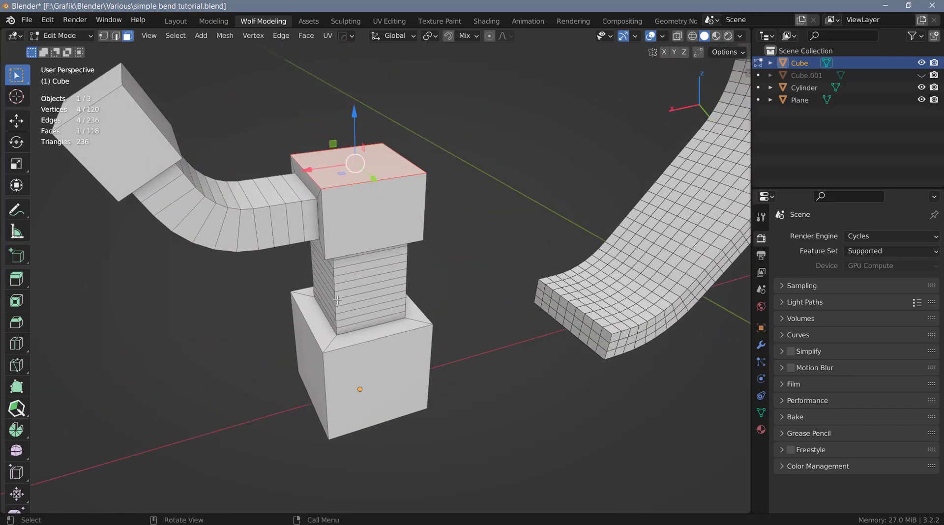
{"action": "left_click", "coordinate": [338, 300], "text": "ctrl"}
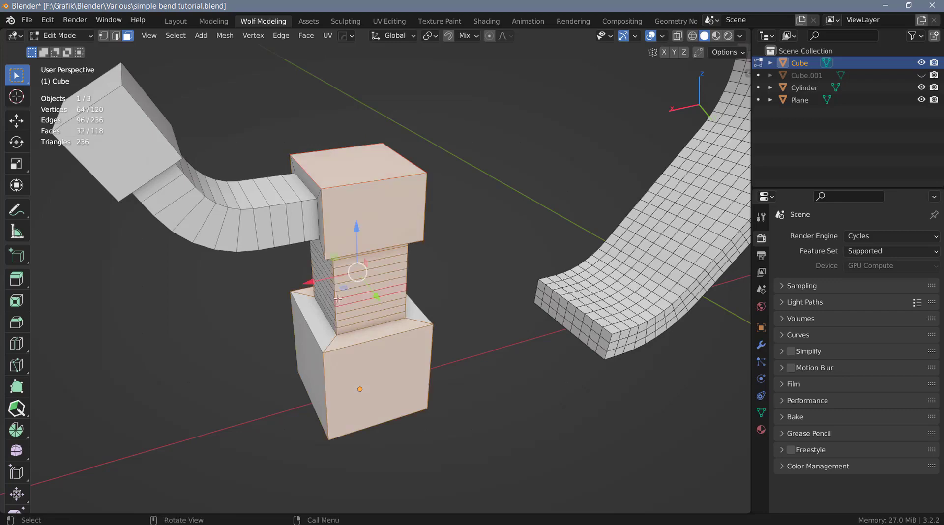
{"action": "key", "text": "ctrl+KP_Add"}
{"action": "key", "text": "ctrl+KP_Add"}
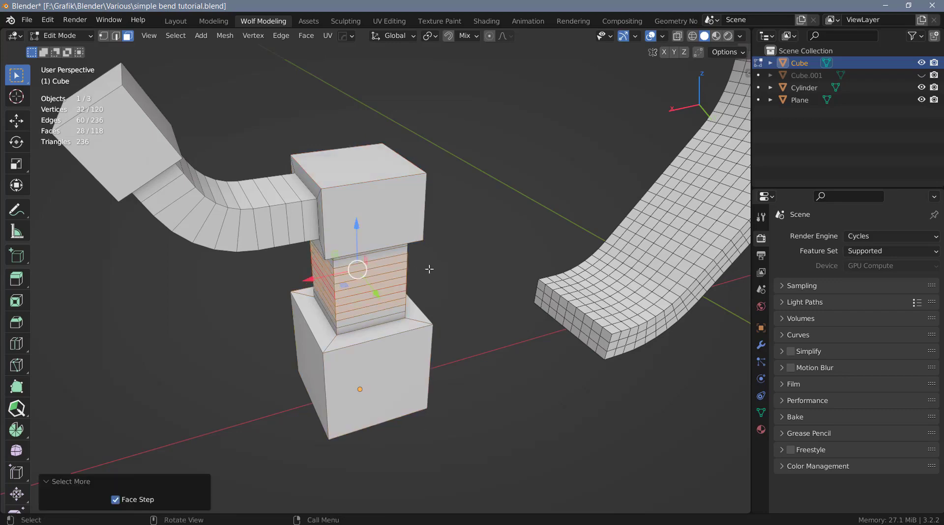
{"action": "middle_click_drag", "start_coordinate": [429, 269], "coordinate": [407, 227]}
{"action": "key", "text": "q"}
{"action": "left_click", "coordinate": [398, 230]}
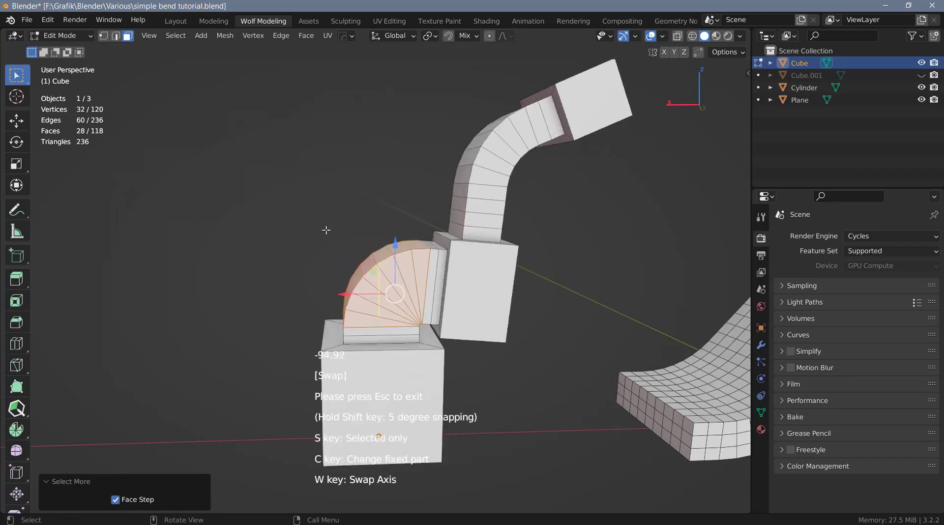
- Confirm the column bend, then inset the upper cube's top face
{"action": "left_click", "coordinate": [432, 233]}
{"action": "middle_click_drag", "start_coordinate": [432, 233], "coordinate": [354, 214]}
{"action": "left_click", "coordinate": [354, 215]}
{"action": "key", "text": "i"}
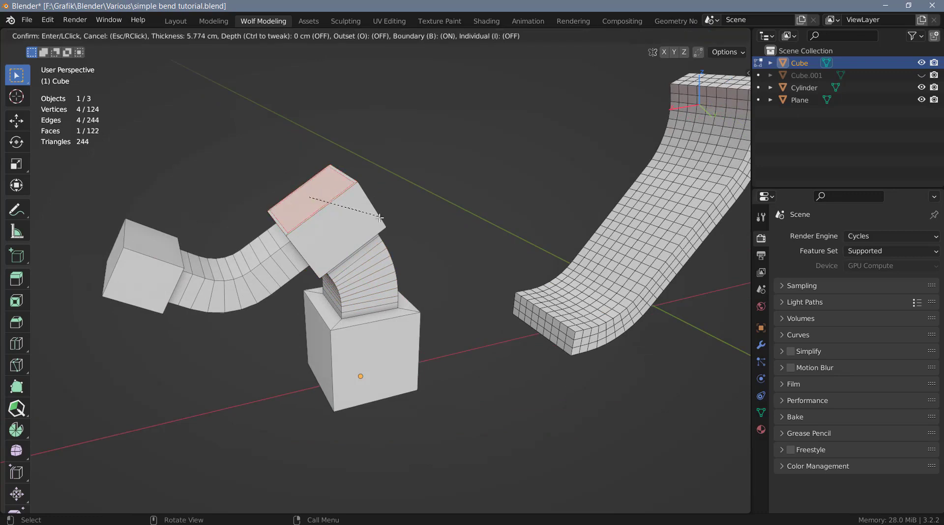
{"action": "left_click", "coordinate": [376, 220]}
{"action": "middle_click_drag", "start_coordinate": [376, 220], "coordinate": [369, 224]}
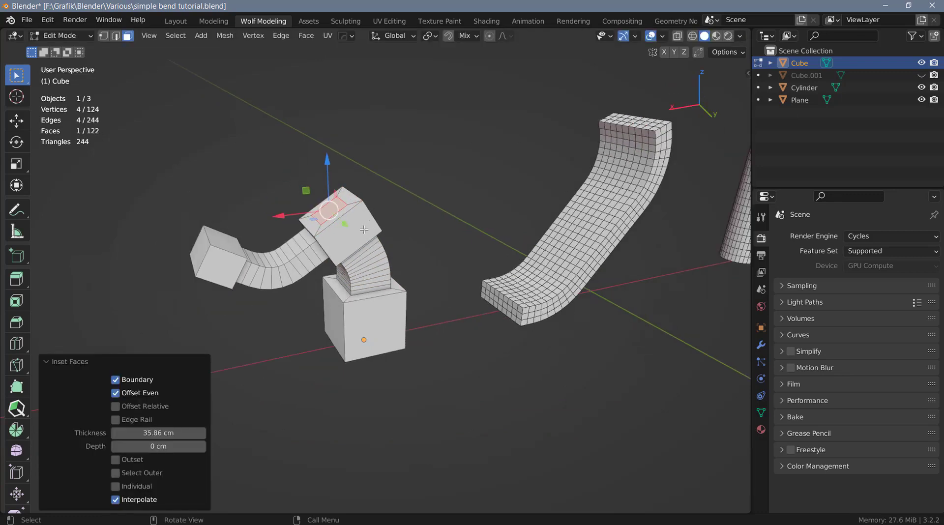
- Extrude the inset face into a 408.12 cm arm and add a loop cut
{"action": "key", "text": "e"}
{"action": "left_click", "coordinate": [209, 195]}
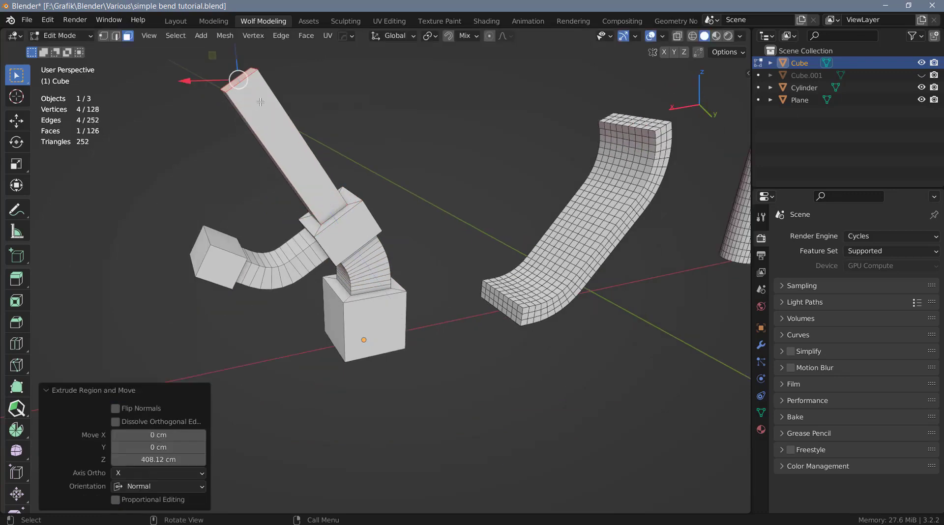
{"action": "key", "text": "ctrl+r"}
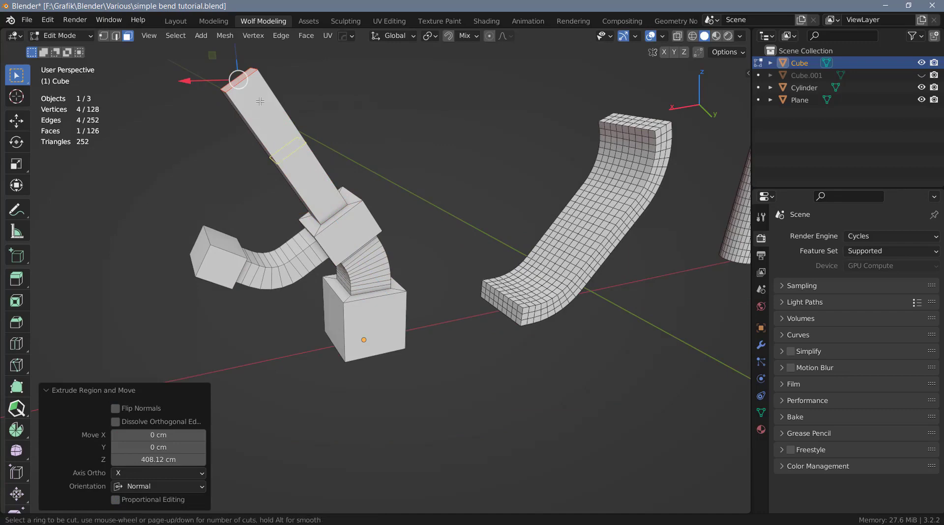
{"action": "left_click", "coordinate": [254, 126]}
{"action": "left_click", "coordinate": [232, 107]}
- Add 10 loop cuts along the arm and switch to Face select mode
{"action": "scroll", "coordinate": [249, 130], "scroll_direction": "up", "scroll_amount": 2}
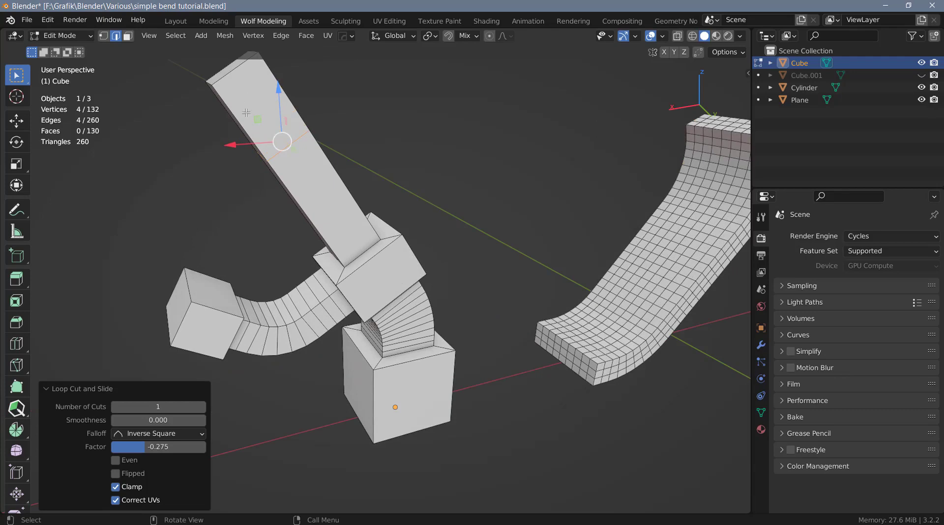
{"action": "key", "text": "ctrl+r"}
{"action": "scroll", "coordinate": [249, 116], "scroll_direction": "up", "scroll_amount": 9}
{"action": "left_click", "coordinate": [249, 116]}
{"action": "key", "text": "3"}
{"action": "middle_click_drag", "start_coordinate": [248, 116], "coordinate": [239, 118]}
- Select and grow a face loop near the arm's top, cancelling a trial bend
{"action": "left_click", "coordinate": [241, 118], "text": "alt"}
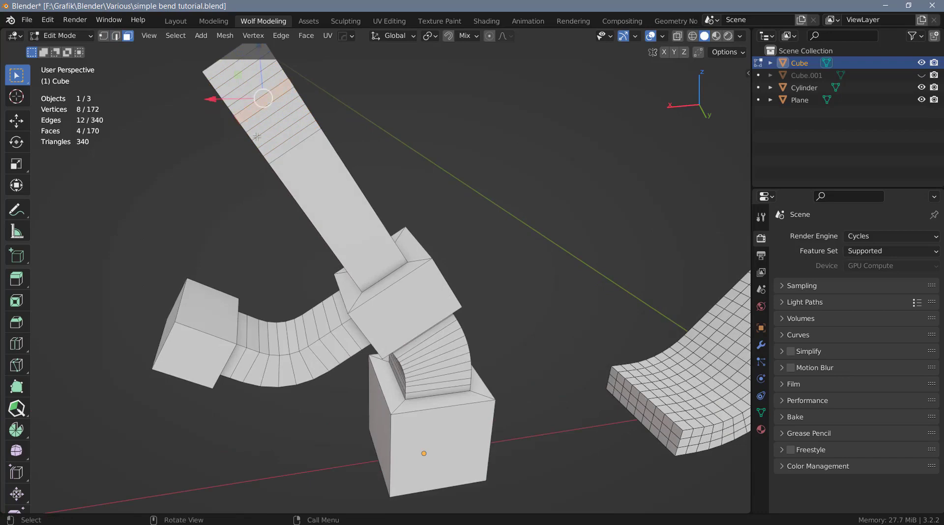
{"action": "key", "text": "ctrl+KP_Add"}
{"action": "key", "text": "ctrl+KP_Add"}
{"action": "key", "text": "ctrl+KP_Add"}
{"action": "key", "text": "ctrl+KP_Add"}
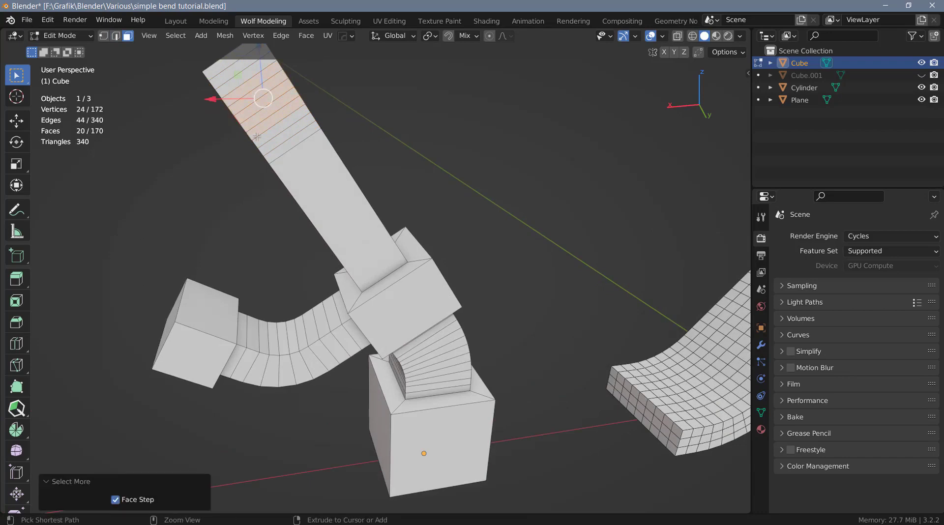
{"action": "scroll", "coordinate": [287, 159], "scroll_direction": "down", "scroll_amount": 1}
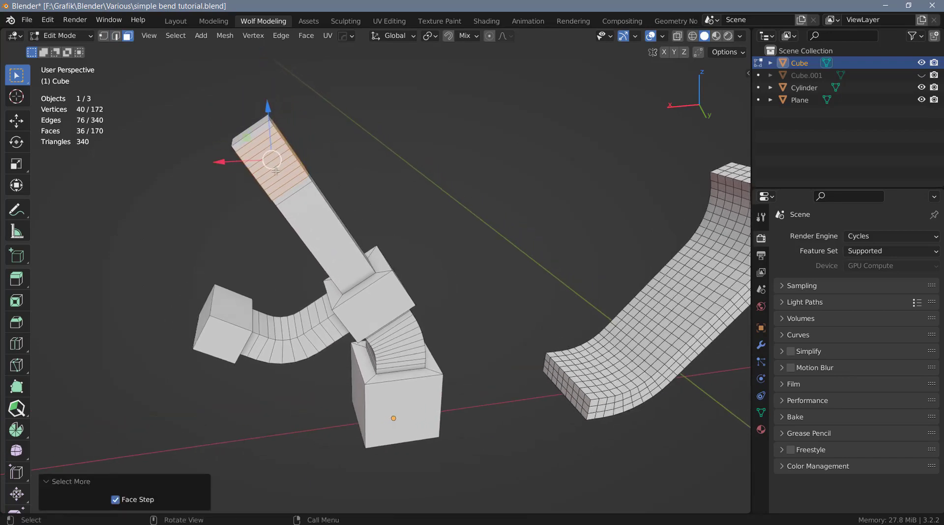
{"action": "scroll", "coordinate": [275, 156], "scroll_direction": "up", "scroll_amount": 2}
{"action": "middle_click_drag", "start_coordinate": [268, 154], "coordinate": [265, 143]}
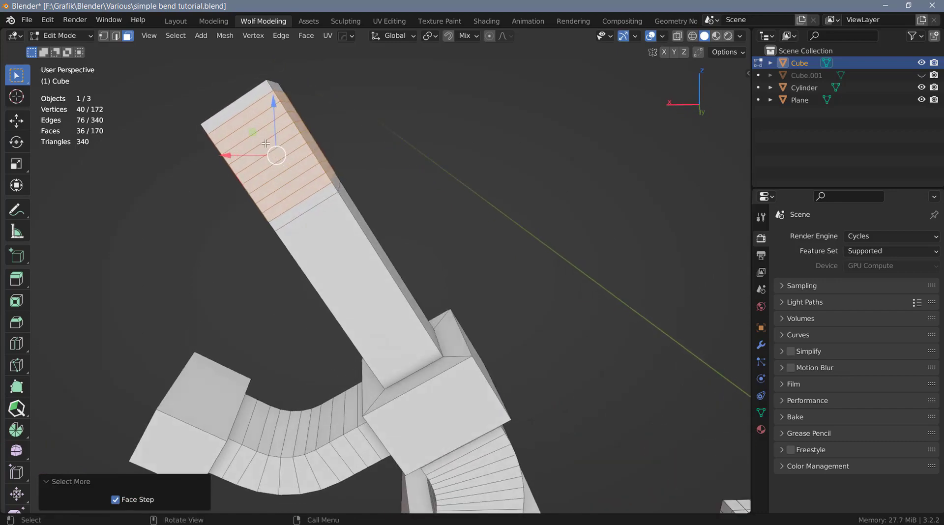
{"action": "right_click", "coordinate": [302, 157]}
{"action": "left_click", "coordinate": [302, 157]}
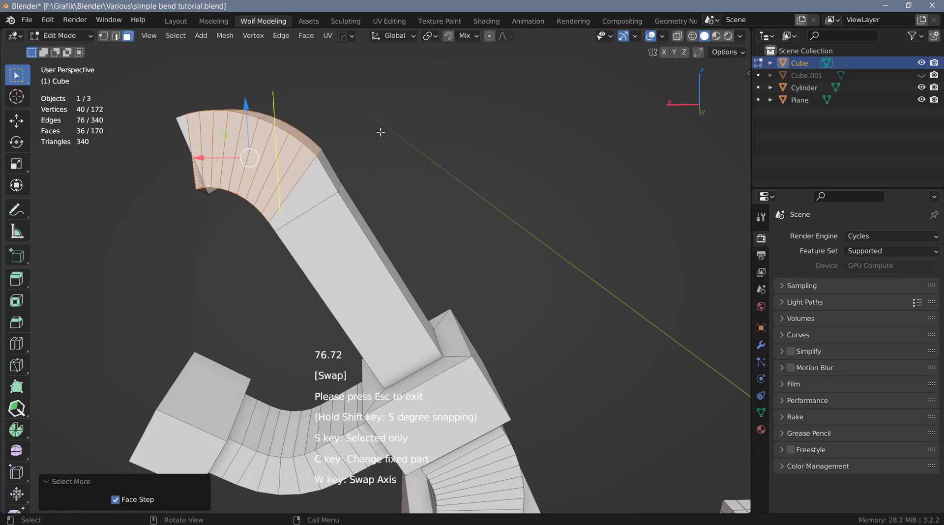
{"action": "key", "text": "Escape"}
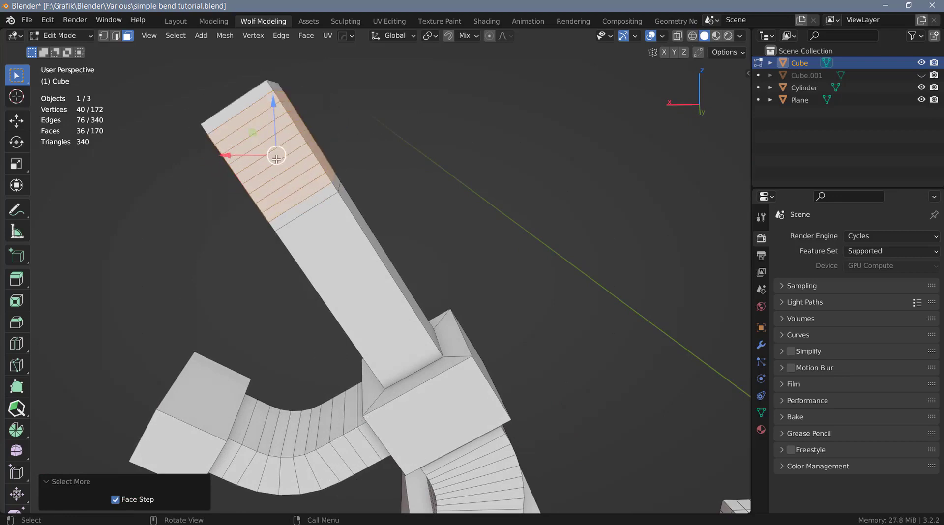
- In edge mode, deselect one edge and Simple Bend the arm's top by 82.13
{"action": "key", "text": "2"}
{"action": "scroll", "coordinate": [276, 156], "scroll_direction": "up", "scroll_amount": 2}
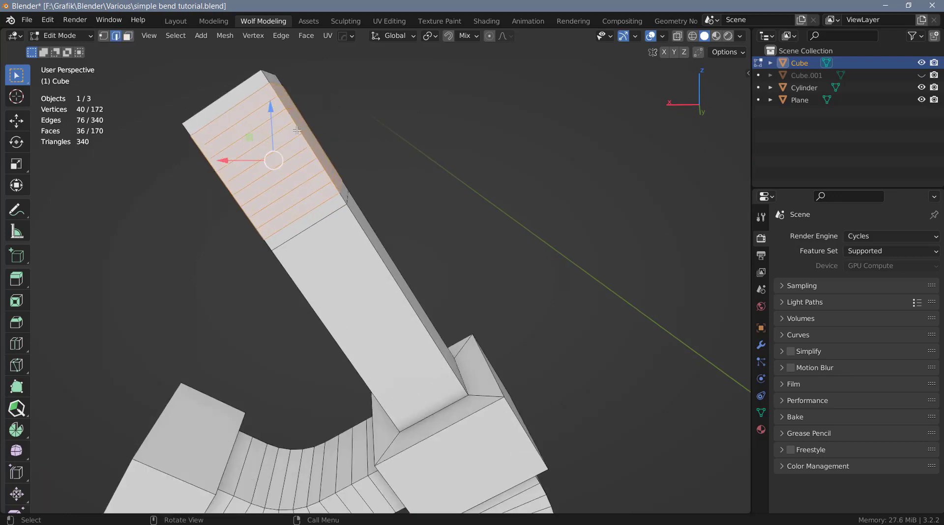
{"action": "scroll", "coordinate": [295, 140], "scroll_direction": "up", "scroll_amount": 1}
{"action": "key", "text": "shift"}
{"action": "left_click", "coordinate": [289, 149], "text": "shift"}
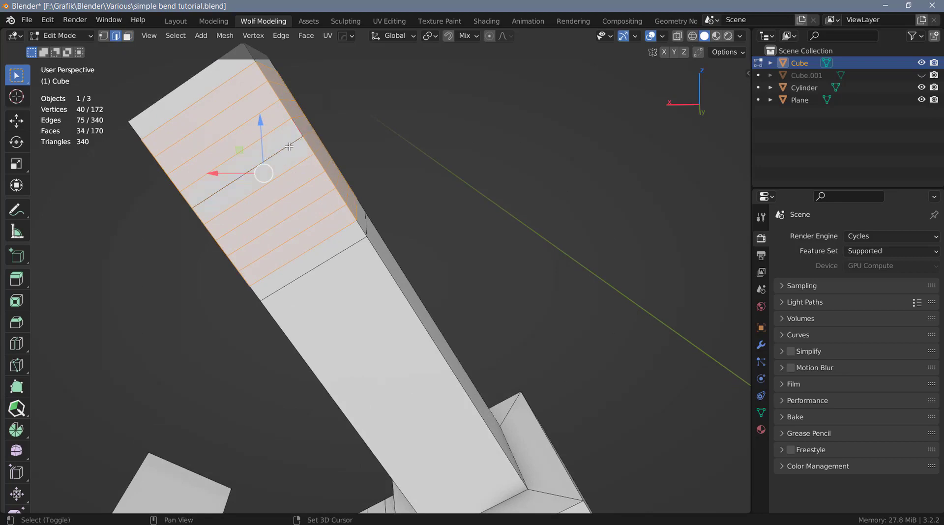
{"action": "right_click", "coordinate": [300, 169]}
{"action": "left_click", "coordinate": [246, 365]}
{"action": "key", "text": "w"}
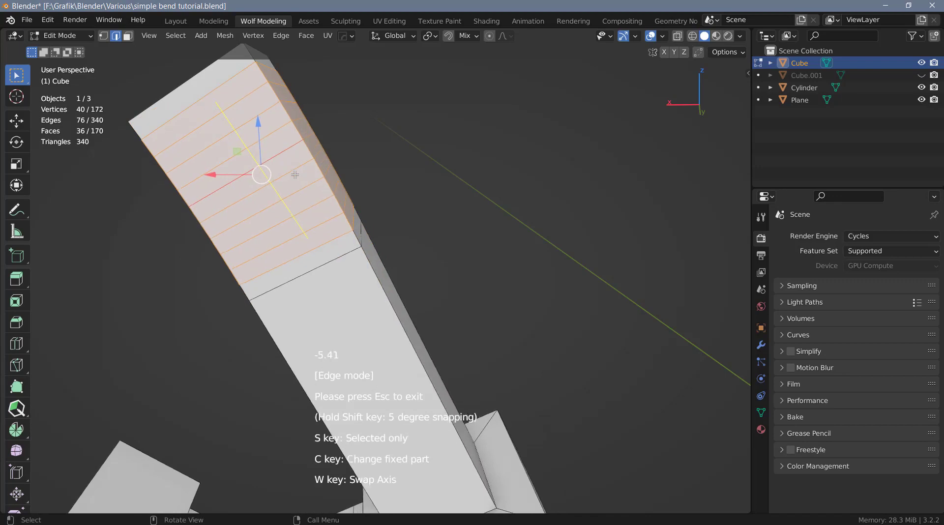
{"action": "left_click", "coordinate": [386, 161]}
{"action": "scroll", "coordinate": [273, 229], "scroll_direction": "down", "scroll_amount": 10}
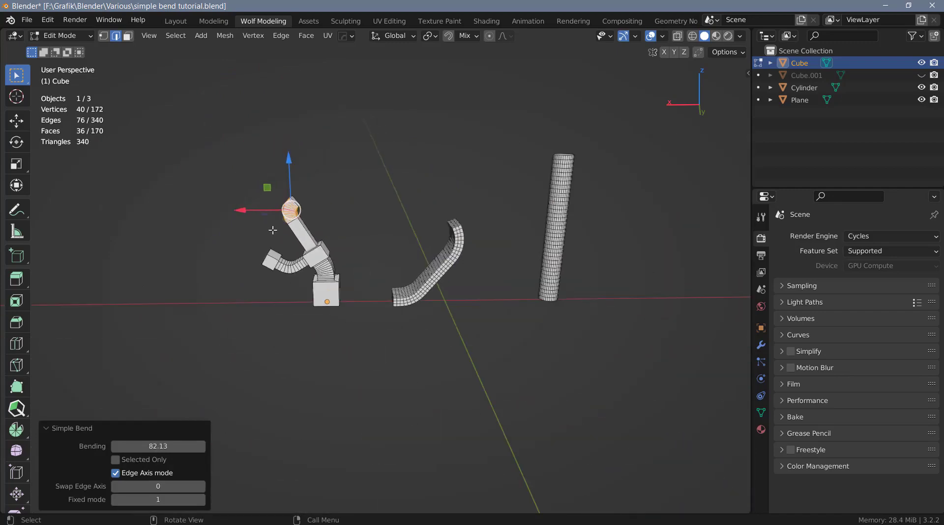
- Edit the Cylinder and select a twice-grown face ring around its middle
{"action": "key", "text": "Tab"}
{"action": "scroll", "coordinate": [418, 270], "scroll_direction": "up", "scroll_amount": 8}
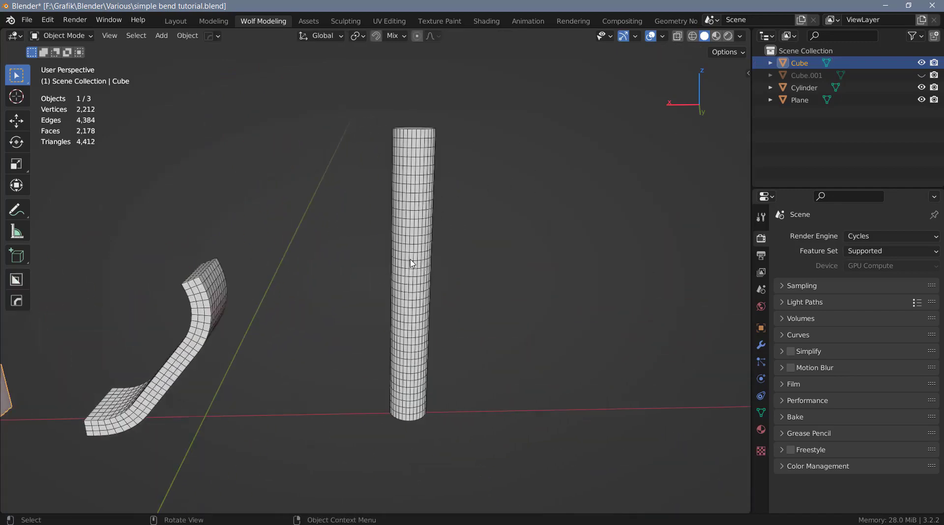
{"action": "mouse_move", "coordinate": [412, 264]}
{"action": "middle_mouse_down"}
{"action": "mouse_move", "coordinate": [431, 266]}
{"action": "mouse_move", "coordinate": [423, 273]}
{"action": "middle_mouse_up"}
{"action": "scroll", "coordinate": [423, 274], "scroll_direction": "up", "scroll_amount": 3}
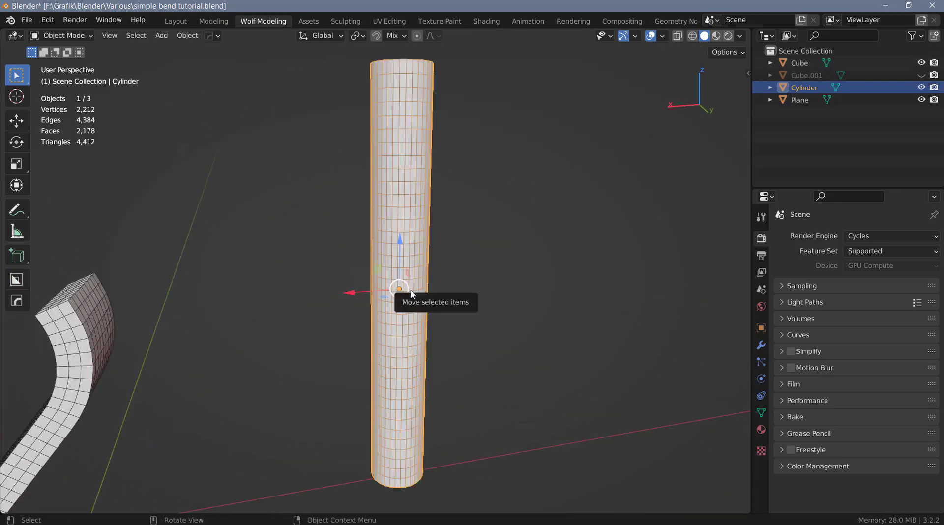
{"action": "key", "text": "Tab"}
{"action": "left_click", "coordinate": [408, 308], "text": "alt"}
{"action": "key", "text": "ctrl+KP_Add"}
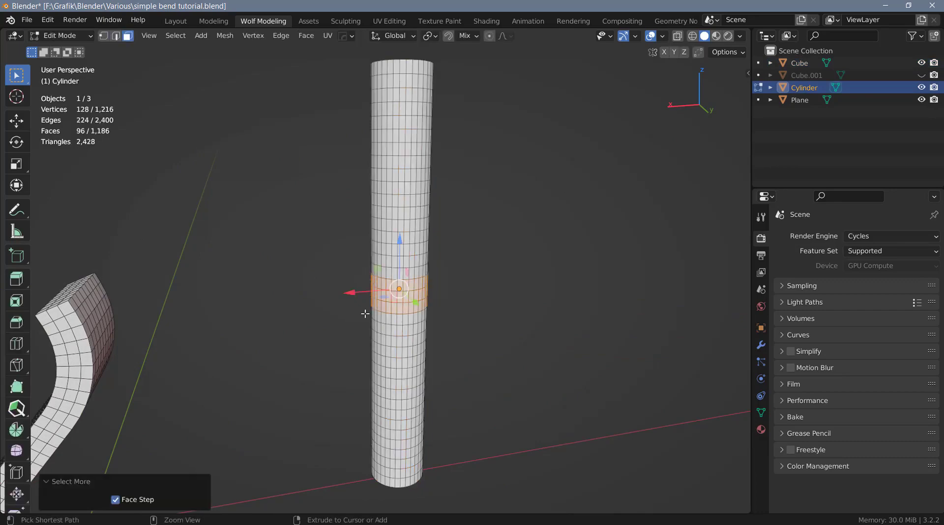
{"action": "key", "text": "ctrl+KP_Add"}
{"action": "key", "text": "shift+alt+b"}
{"action": "key", "text": "w"}
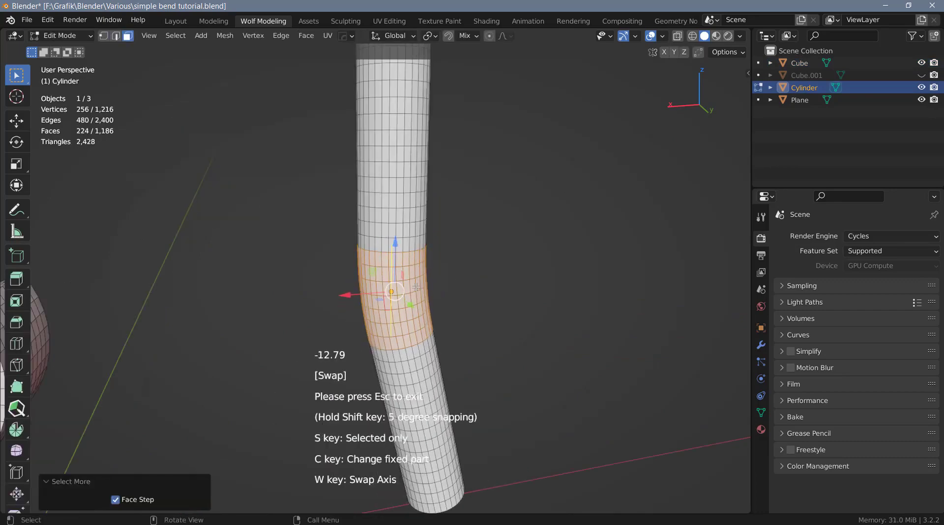
{"action": "key", "text": "Escape"}
- Simple Bend the Cylinder's middle by 61.97 with the bend axis swapped
{"action": "middle_click_drag", "start_coordinate": [471, 283], "coordinate": [512, 335]}
{"action": "key", "text": "q"}
{"action": "left_click", "coordinate": [459, 327]}
{"action": "key", "text": "w"}
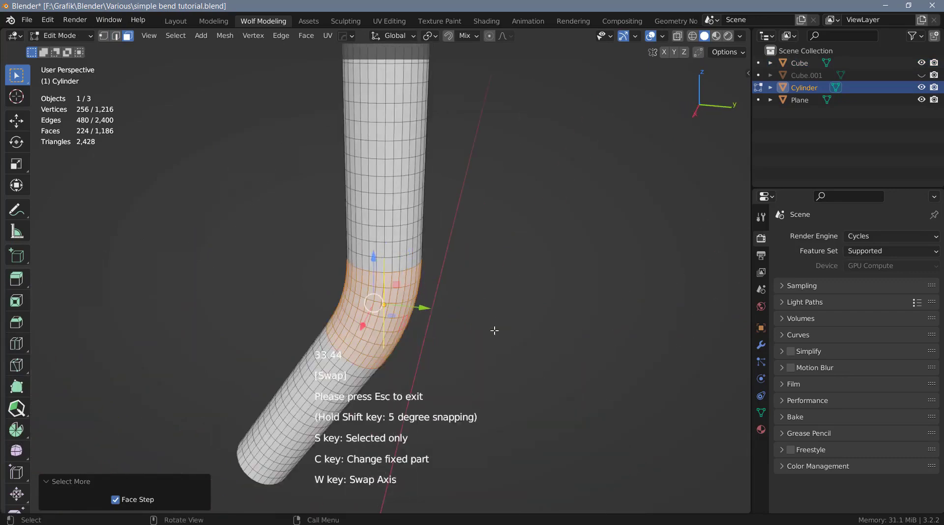
{"action": "left_click", "coordinate": [526, 341]}
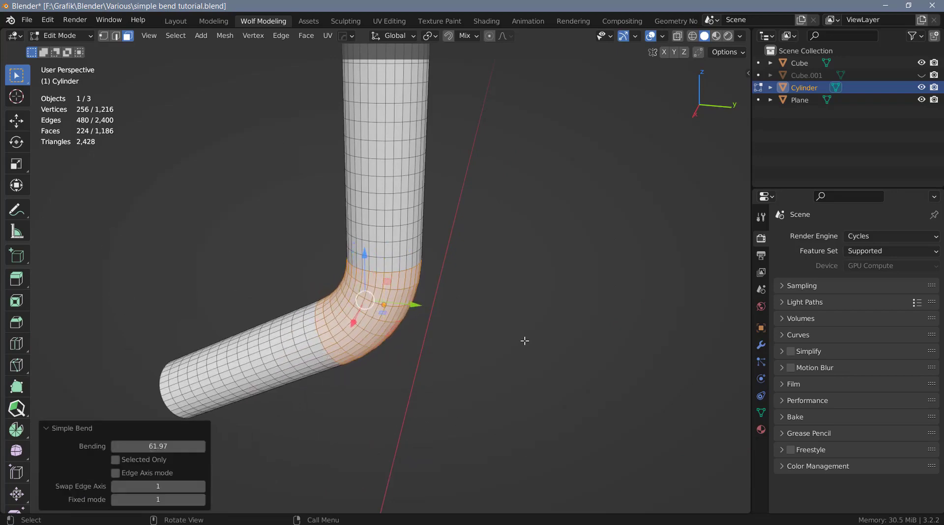
- Select seven face loops near the Cylinder's lower end and switch to edge mode
{"action": "middle_click_drag", "start_coordinate": [510, 341], "coordinate": [358, 322]}
{"action": "left_click", "coordinate": [357, 322], "text": "ctrl+alt"}
{"action": "key", "text": "ctrl+KP_Add"}
{"action": "key", "text": "ctrl+KP_Add"}
{"action": "key", "text": "ctrl+KP_Add"}
{"action": "middle_click_drag", "start_coordinate": [319, 311], "coordinate": [384, 298]}
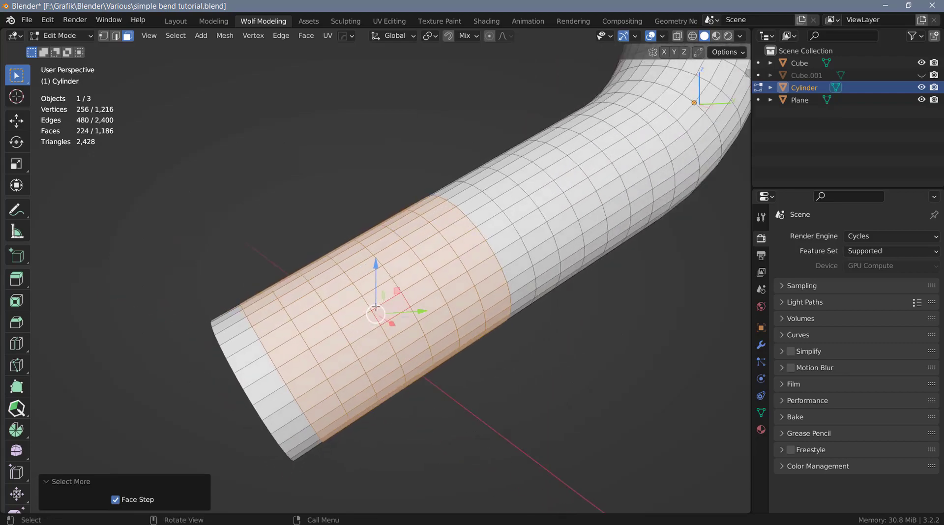
{"action": "key", "text": "2"}
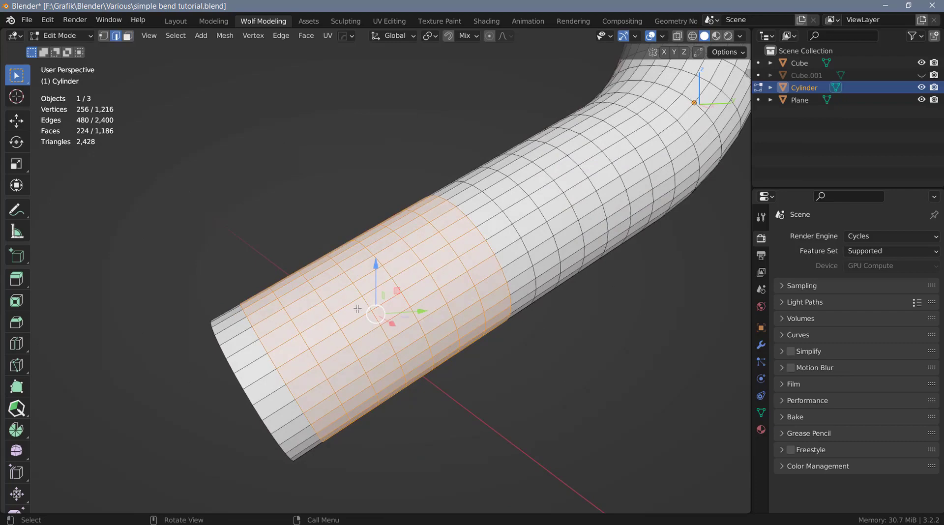
{"action": "scroll", "coordinate": [358, 309], "scroll_direction": "up", "scroll_amount": 1}
{"action": "left_click", "coordinate": [369, 303], "text": "shift"}
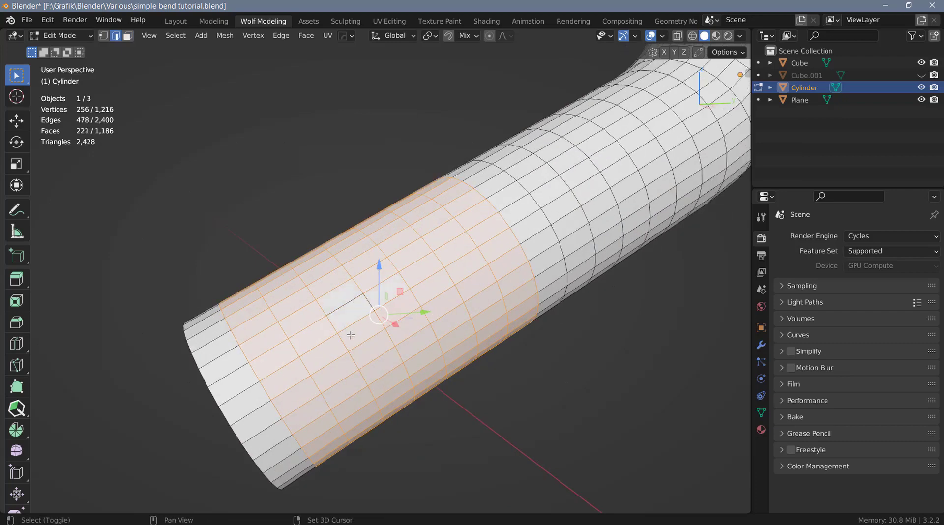
{"action": "left_click", "coordinate": [368, 306], "text": "shift"}
{"action": "middle_click_drag", "start_coordinate": [386, 315], "coordinate": [387, 302]}
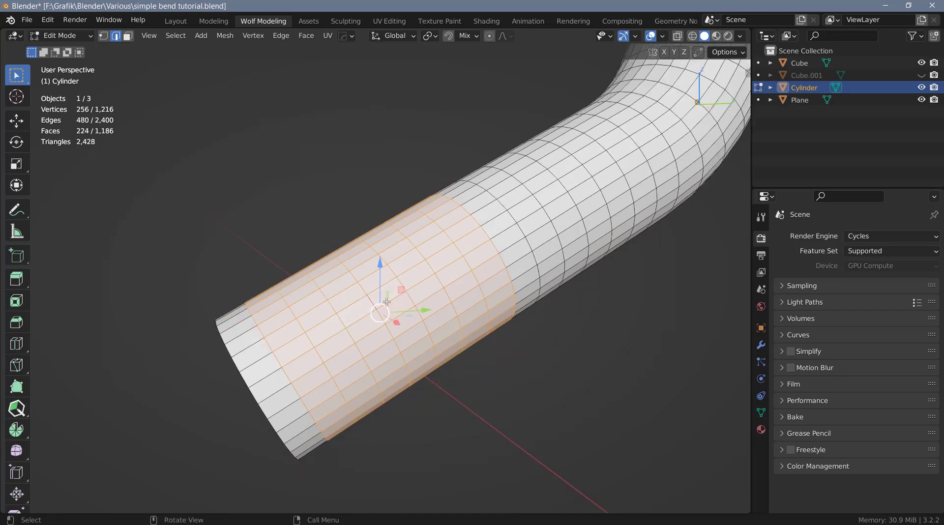
- Simple Bend the lower section by -85.57 with swapped axis, viewing all three objects
{"action": "key", "text": "q"}
{"action": "left_click", "coordinate": [387, 301]}
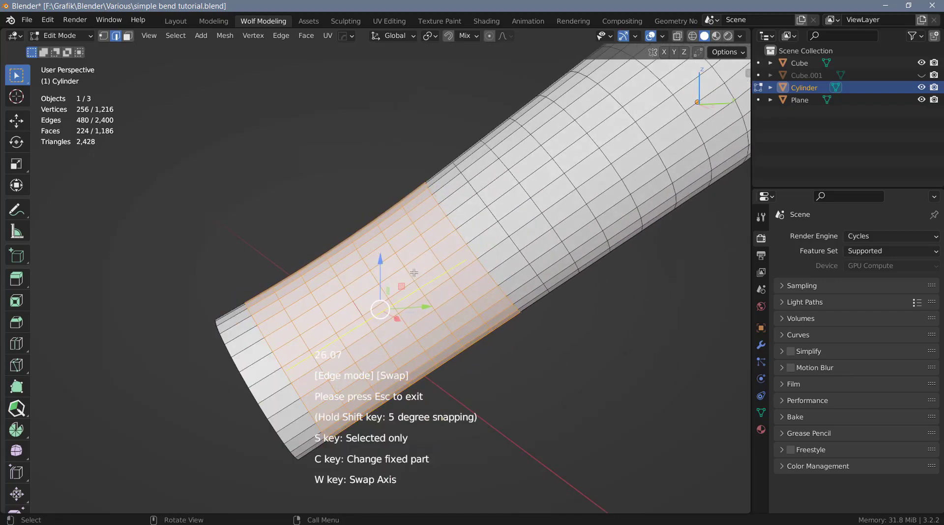
{"action": "key", "text": "w"}
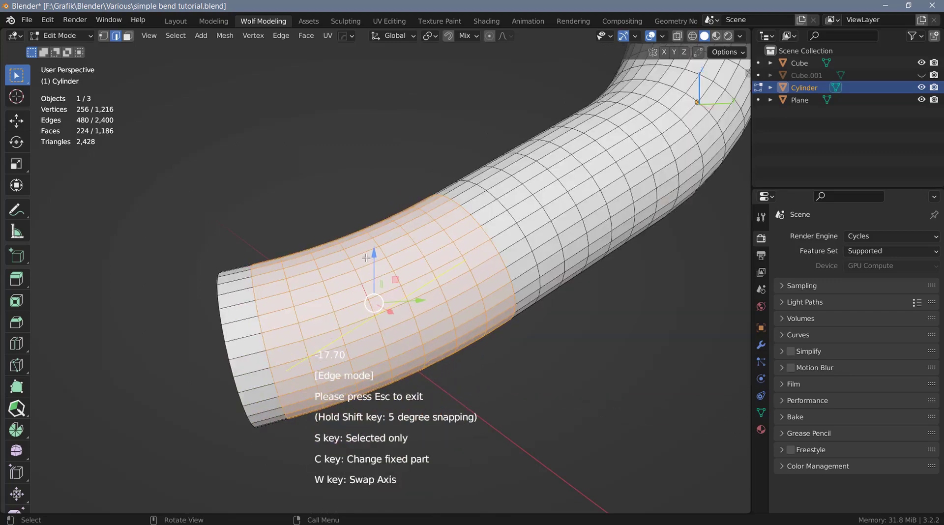
{"action": "left_click", "coordinate": [349, 270]}
{"action": "scroll", "coordinate": [350, 270], "scroll_direction": "down", "scroll_amount": 6}
{"action": "mouse_move", "coordinate": [349, 270]}
{"action": "middle_mouse_down"}
{"action": "mouse_move", "coordinate": [272, 270]}
{"action": "mouse_move", "coordinate": [341, 283]}
{"action": "middle_mouse_up"}
{"action": "scroll", "coordinate": [342, 282], "scroll_direction": "up", "scroll_amount": 3}
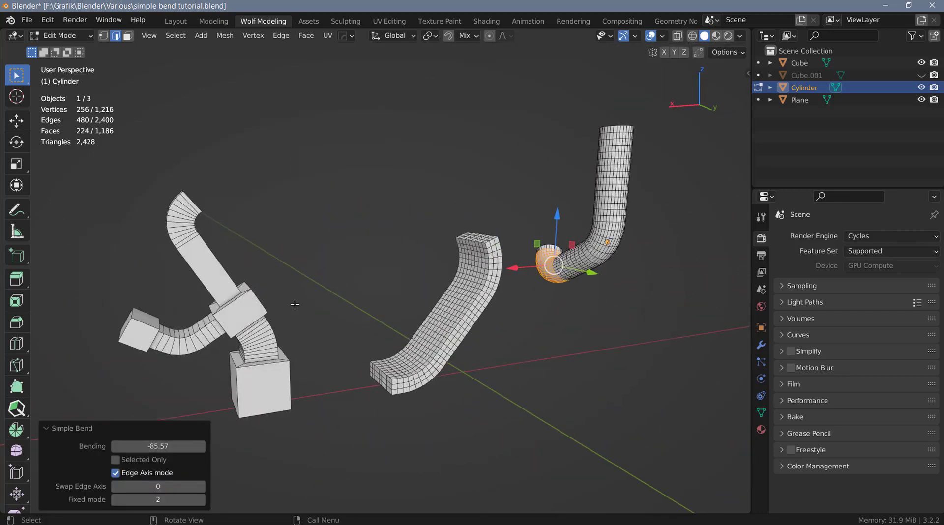